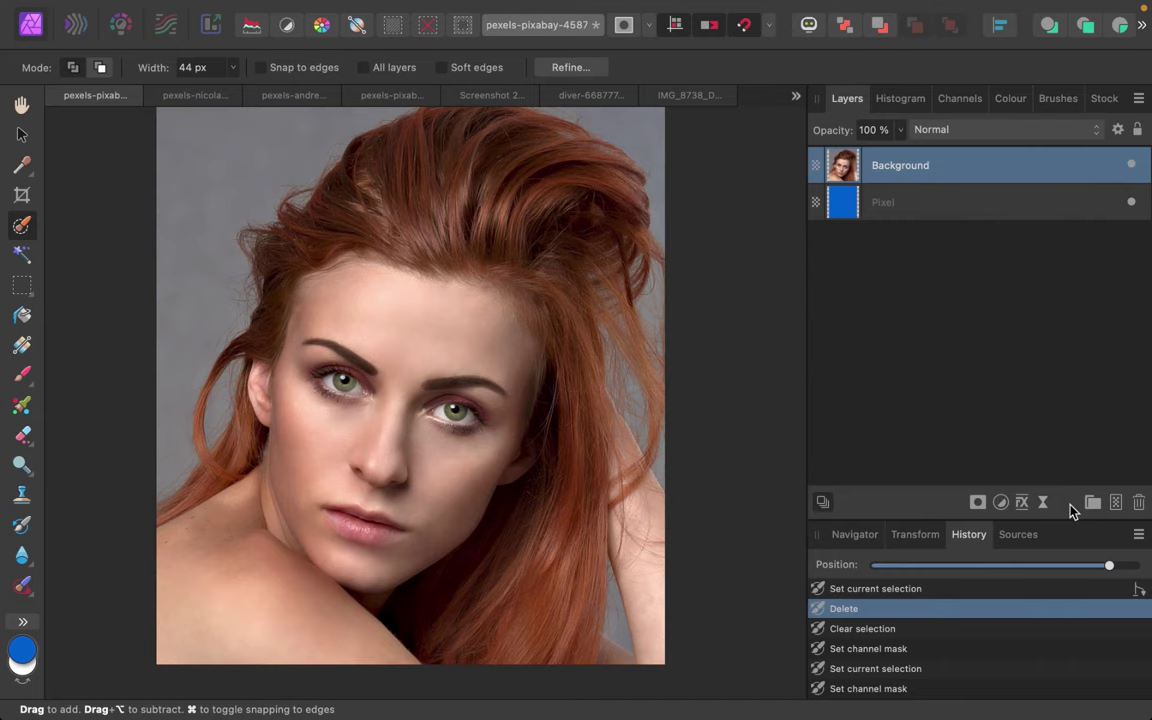
- Duplicate the portrait layer and view its Red, Green, then Blue channel alone
key(super+j)
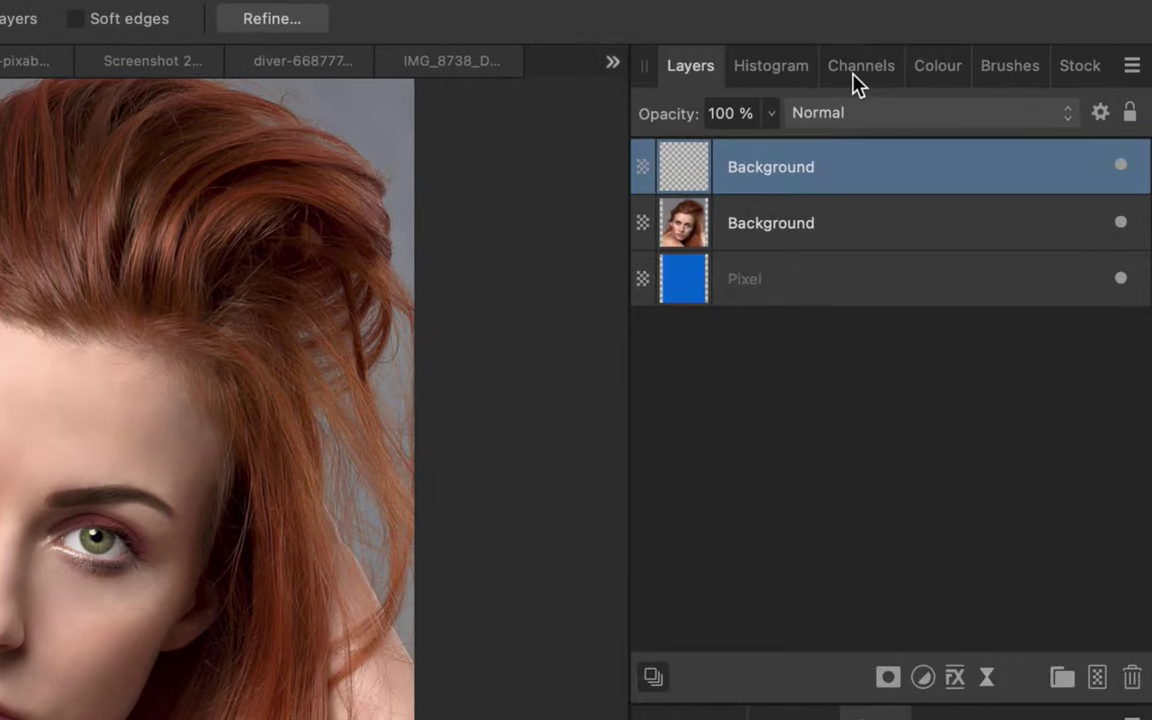
click(855, 72)
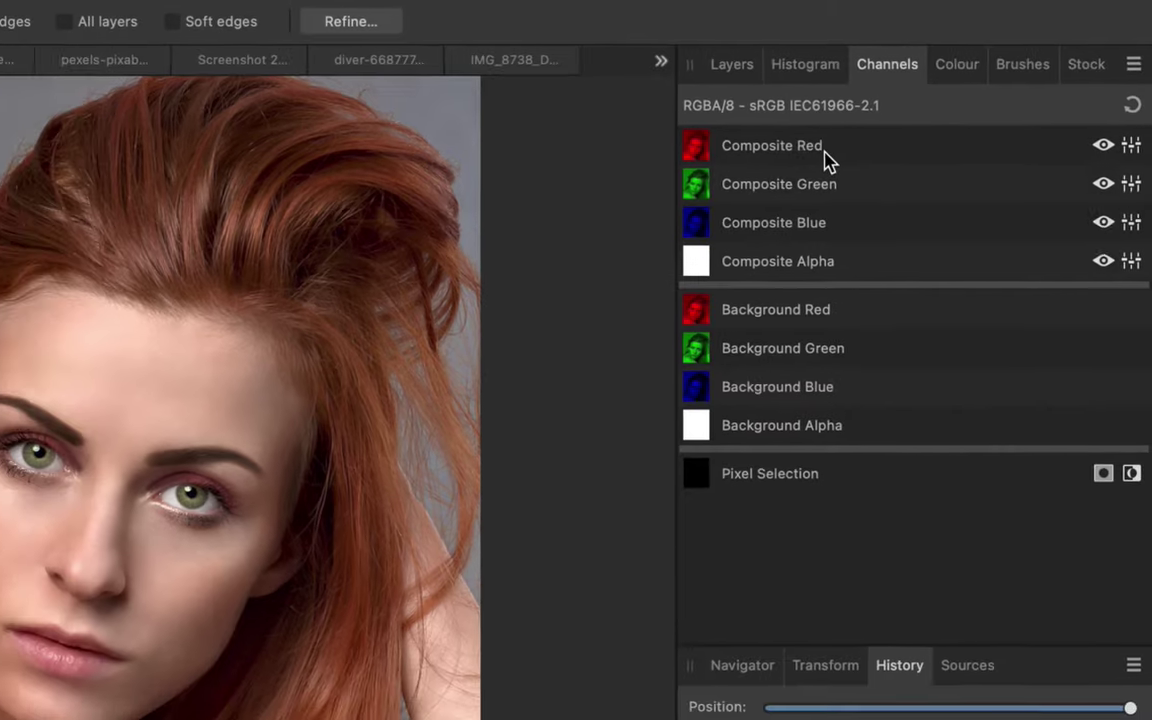
alt+click(810, 150)
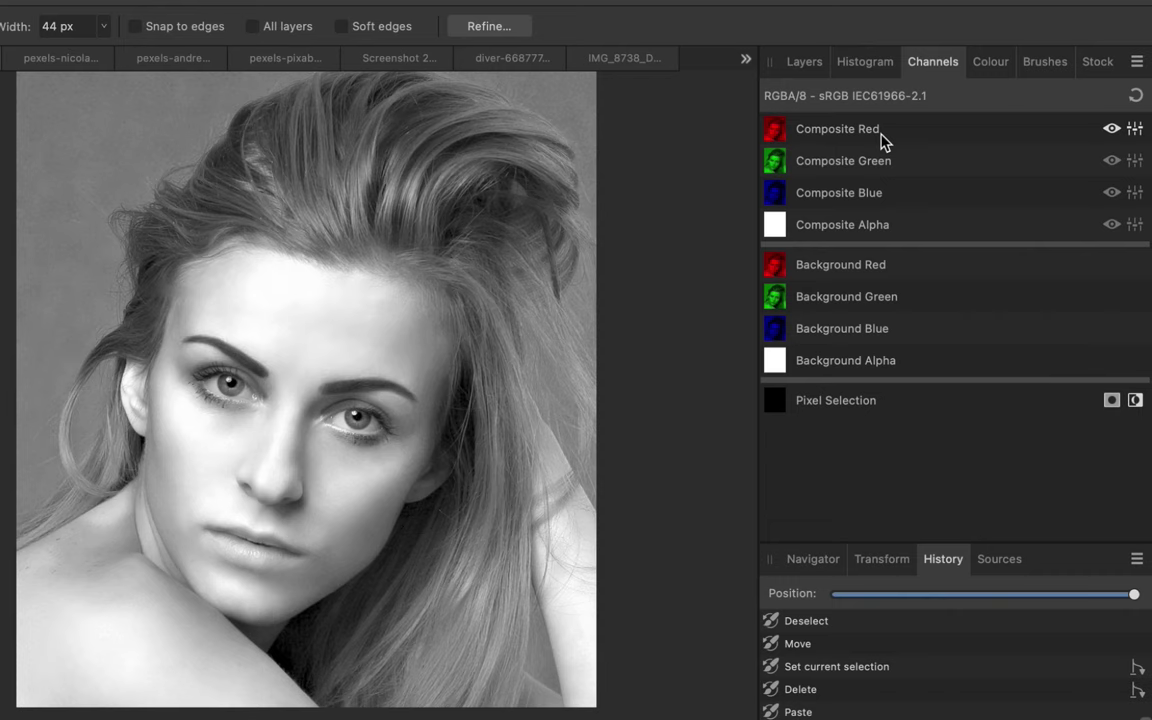
click(879, 170)
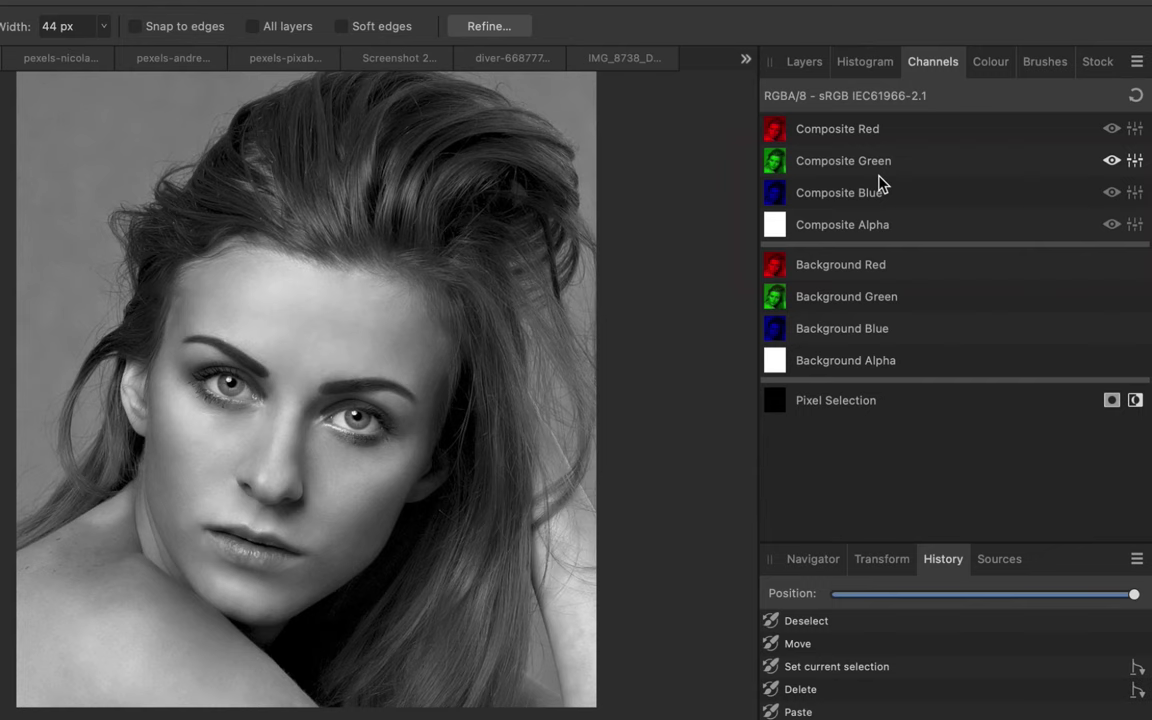
click(880, 193)
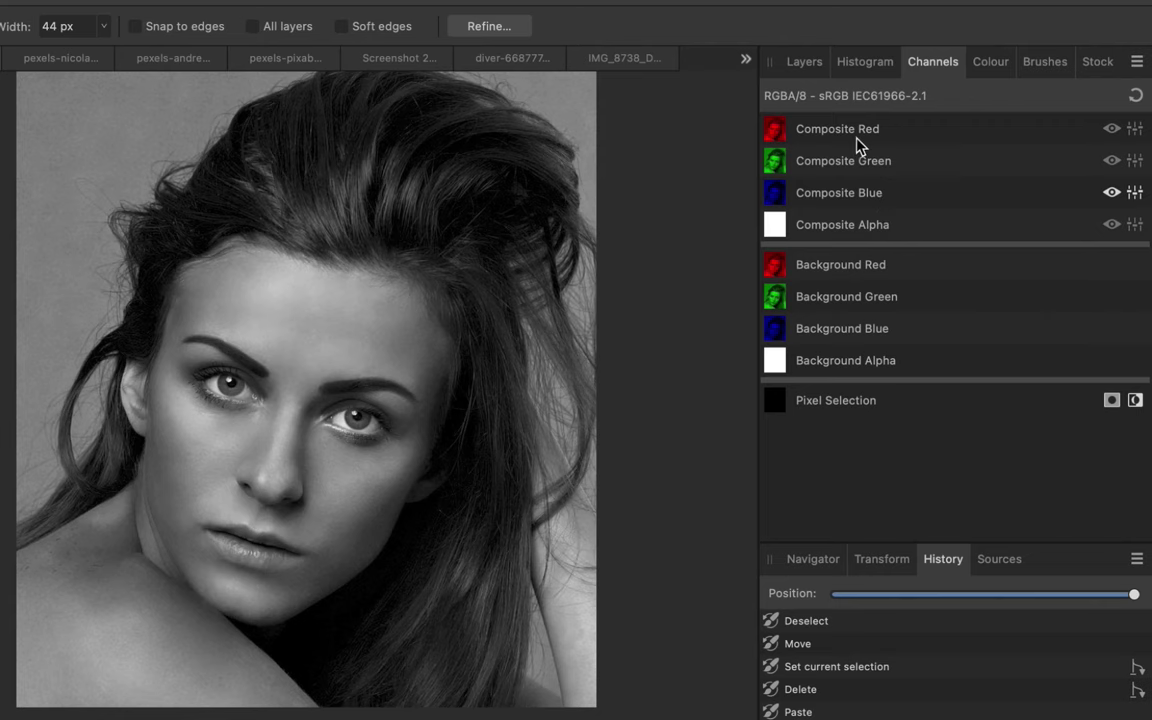
- Invert the duplicate layer's Background Red, Green and Blue channels
click(892, 135)
right_click(861, 269)
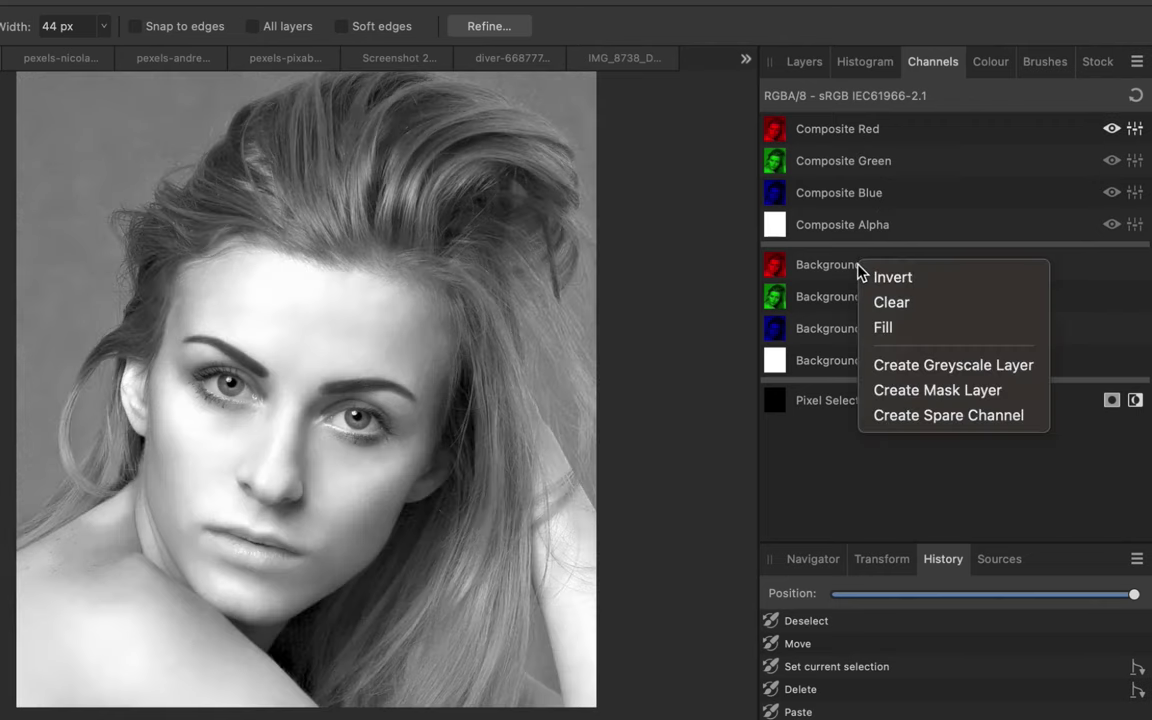
click(884, 279)
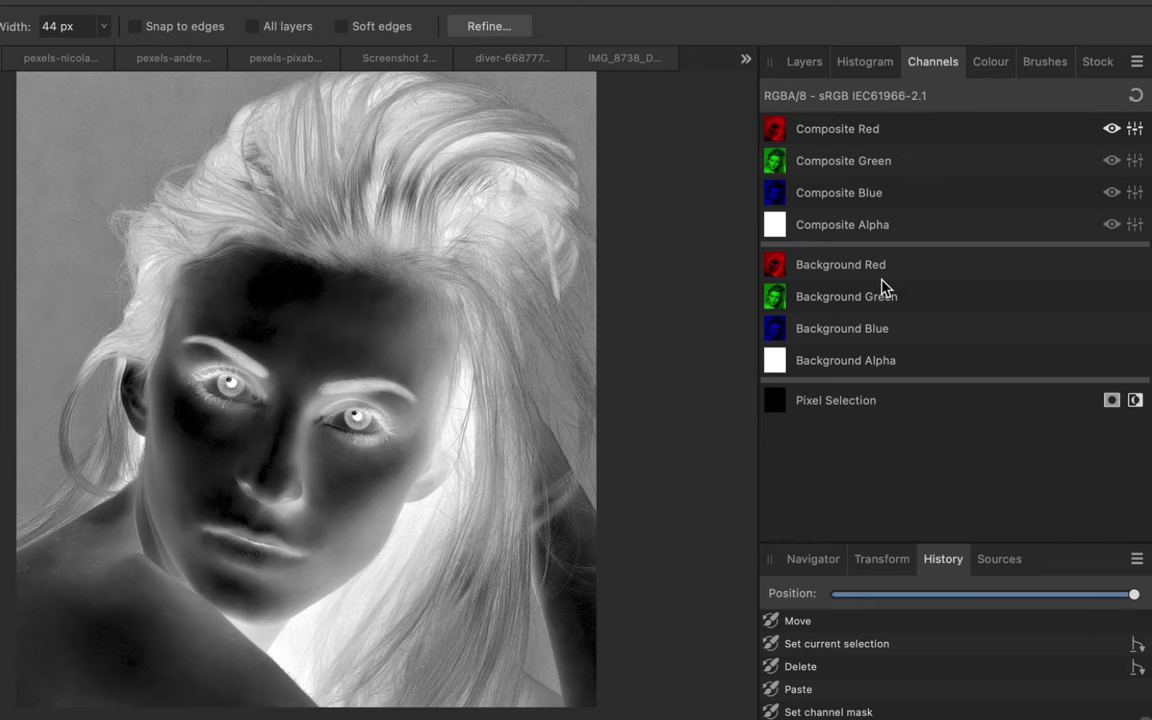
click(823, 166)
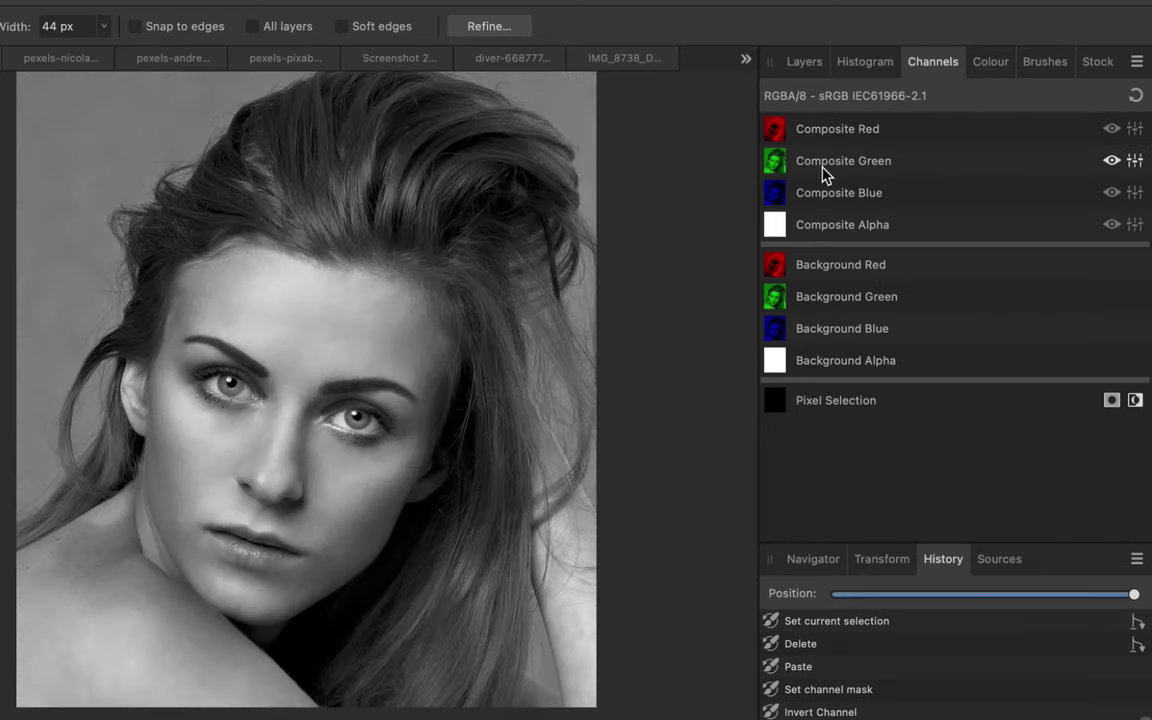
right_click(826, 290)
click(830, 304)
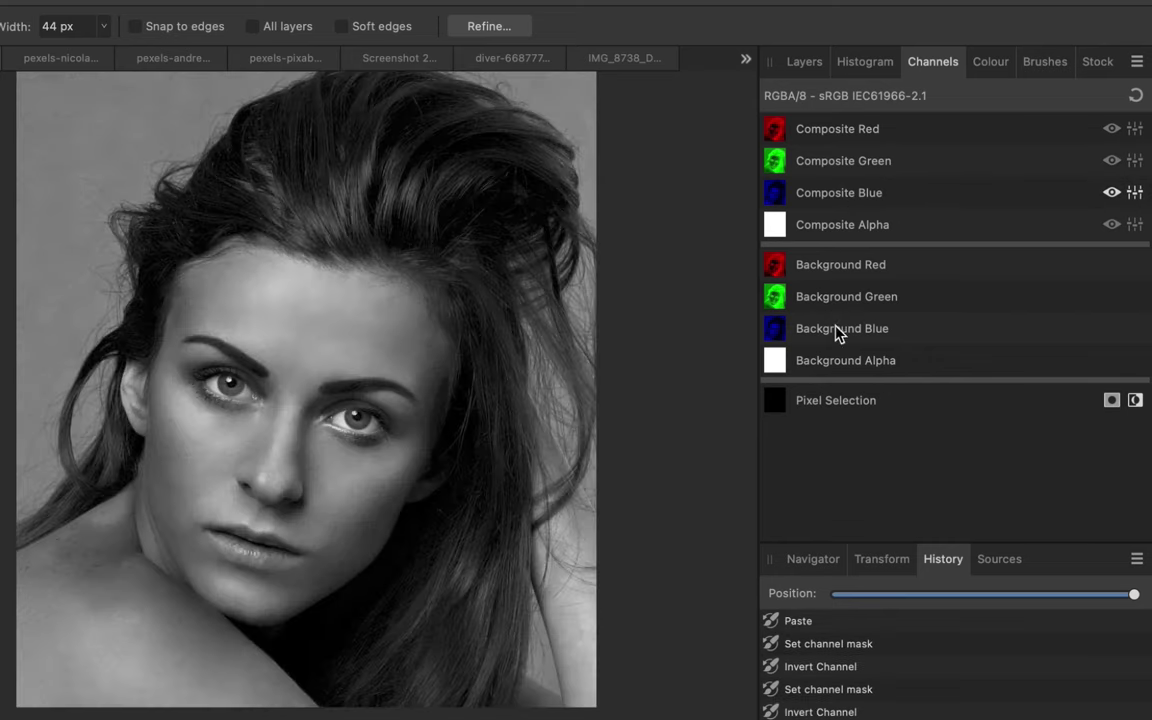
right_click(838, 334)
click(855, 340)
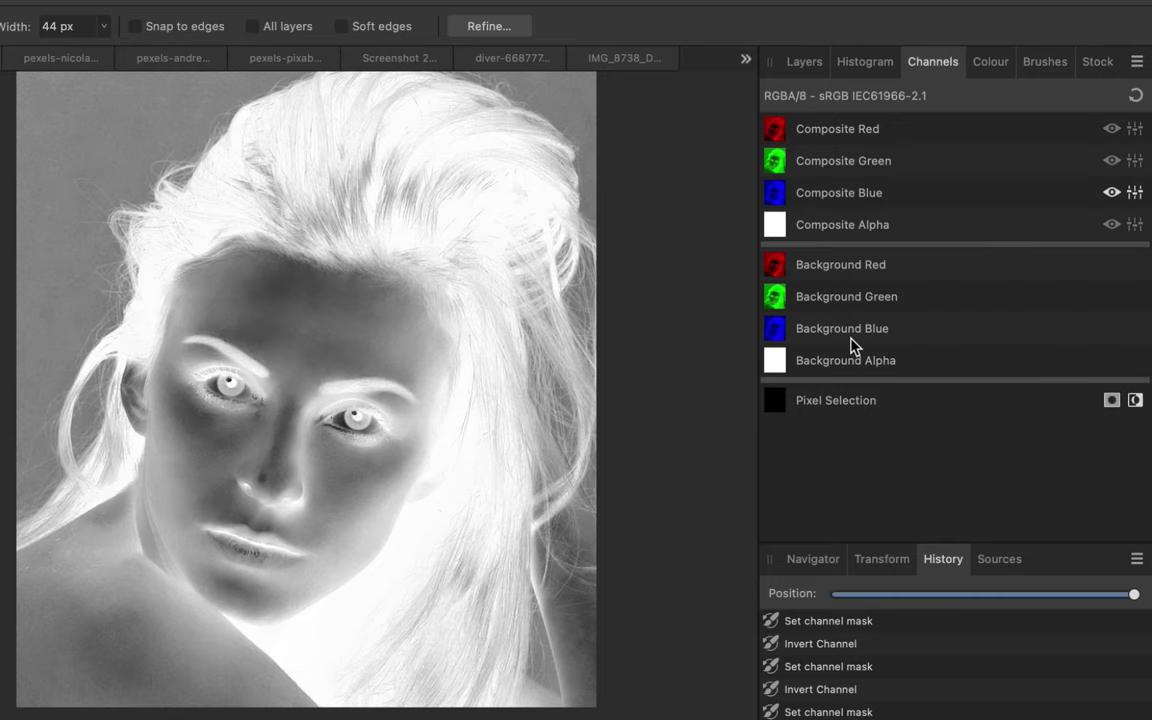
- Create a greyscale Pixel layer from the inverted Background Blue channel and show the Layers panel
right_click(853, 344)
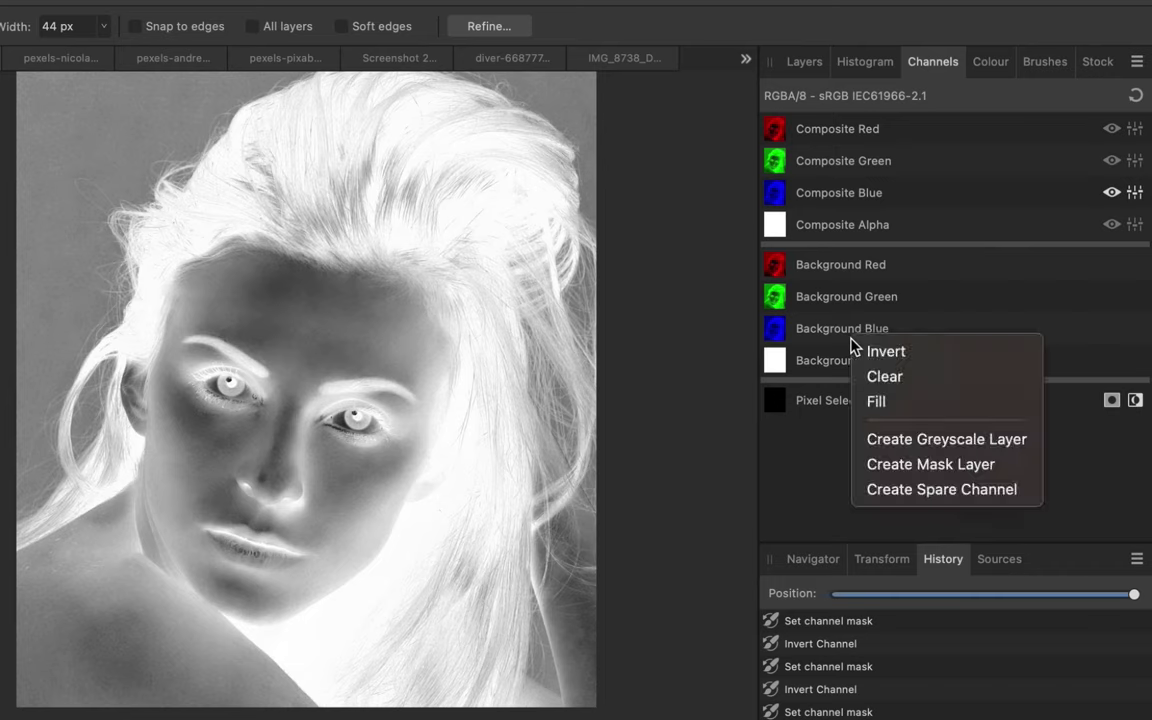
click(881, 440)
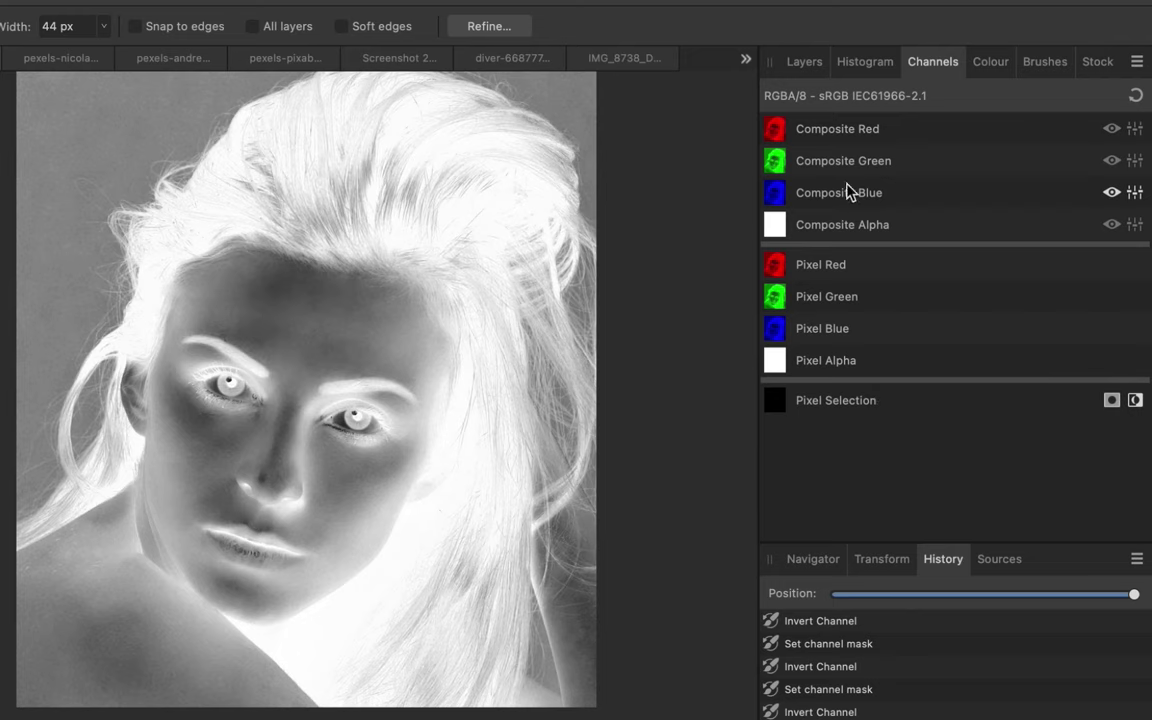
click(806, 64)
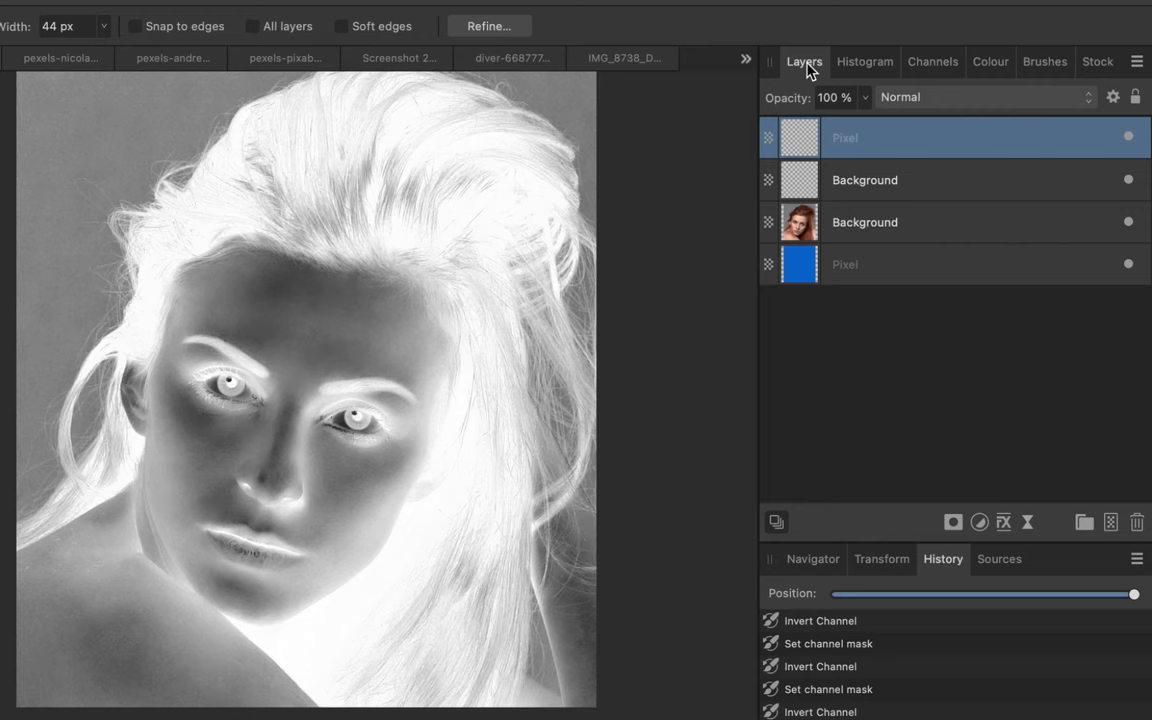
- Apply Brightness −44% and Contrast 29% to the greyscale layer and merge the adjustment
click(979, 521)
click(1000, 659)
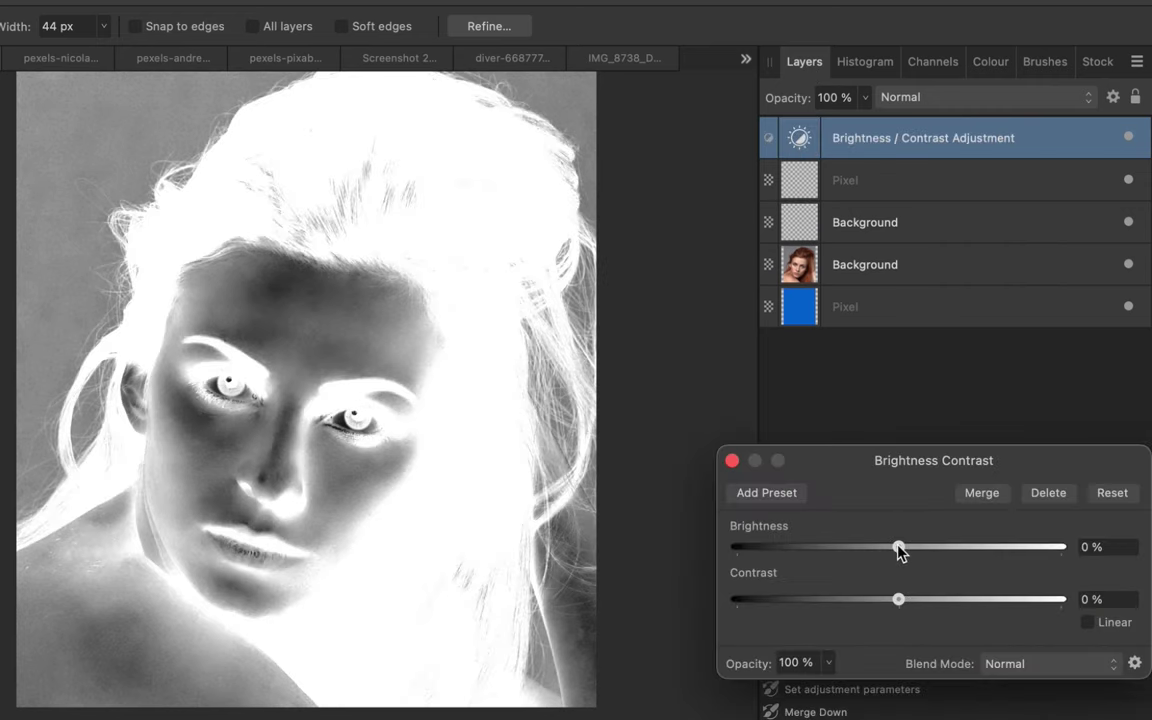
drag(898, 549, 836, 561)
drag(897, 602, 983, 604)
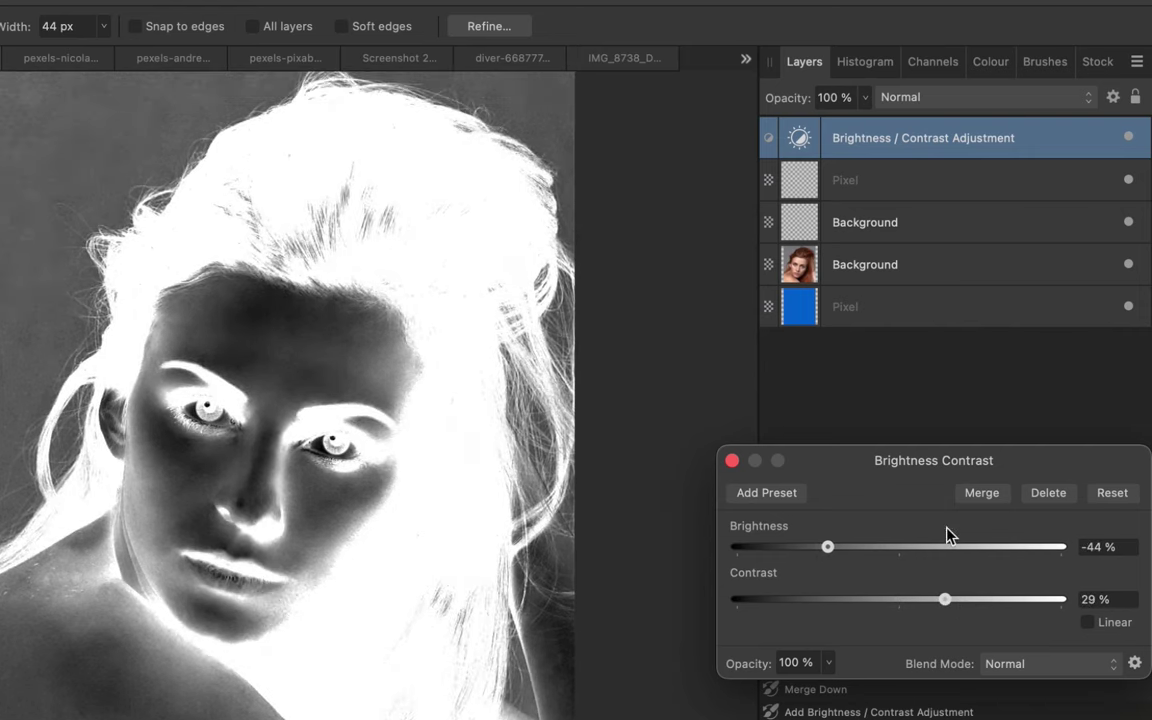
click(980, 493)
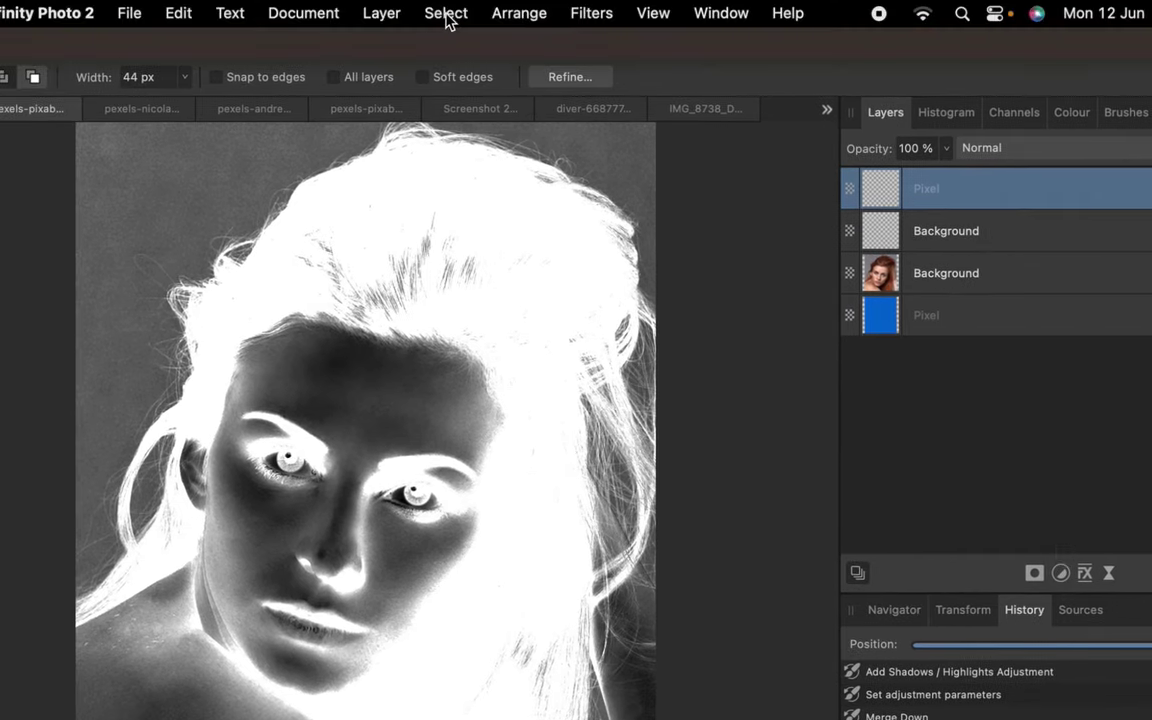
- Select the white hair with Select Sampled Colour at 86% tolerance
click(446, 13)
click(534, 606)
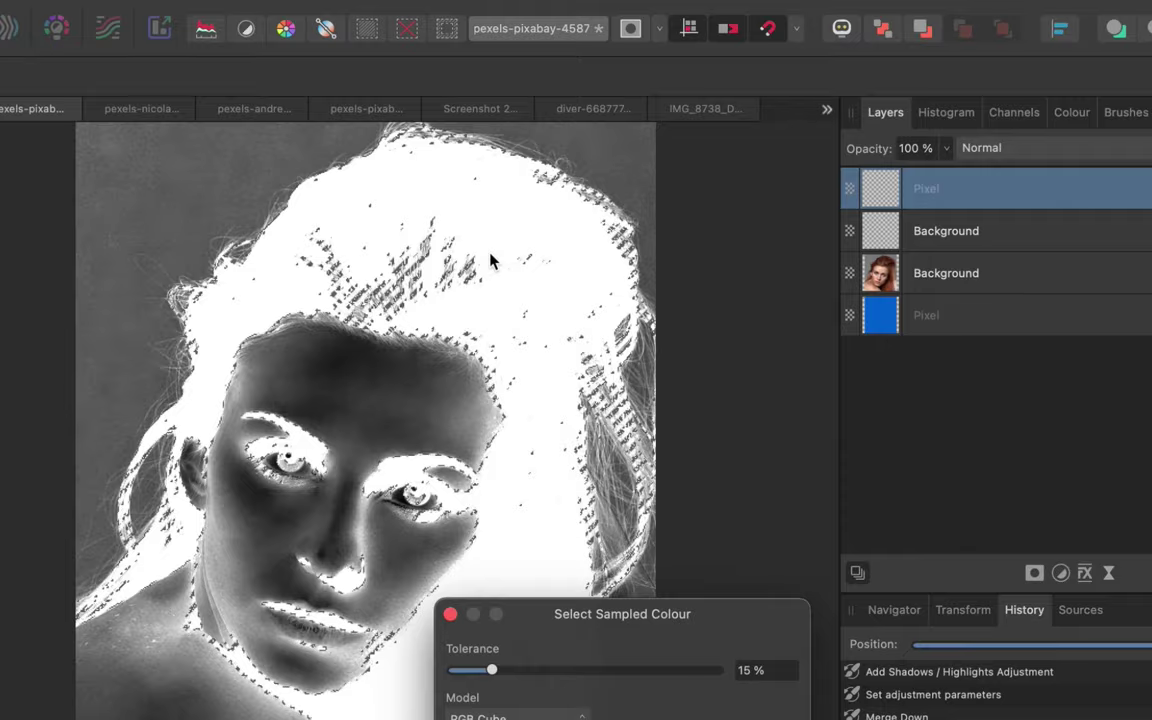
drag(491, 670, 679, 663)
scroll(586, 560, up, 5)
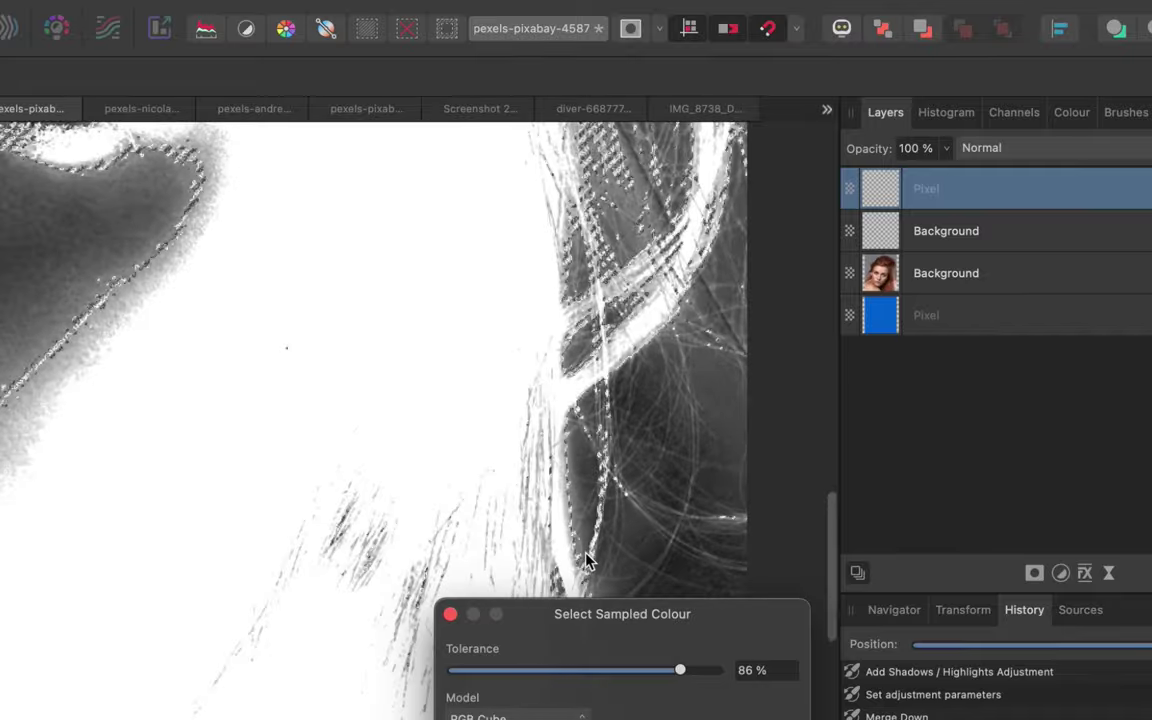
scroll(586, 560, up, 3)
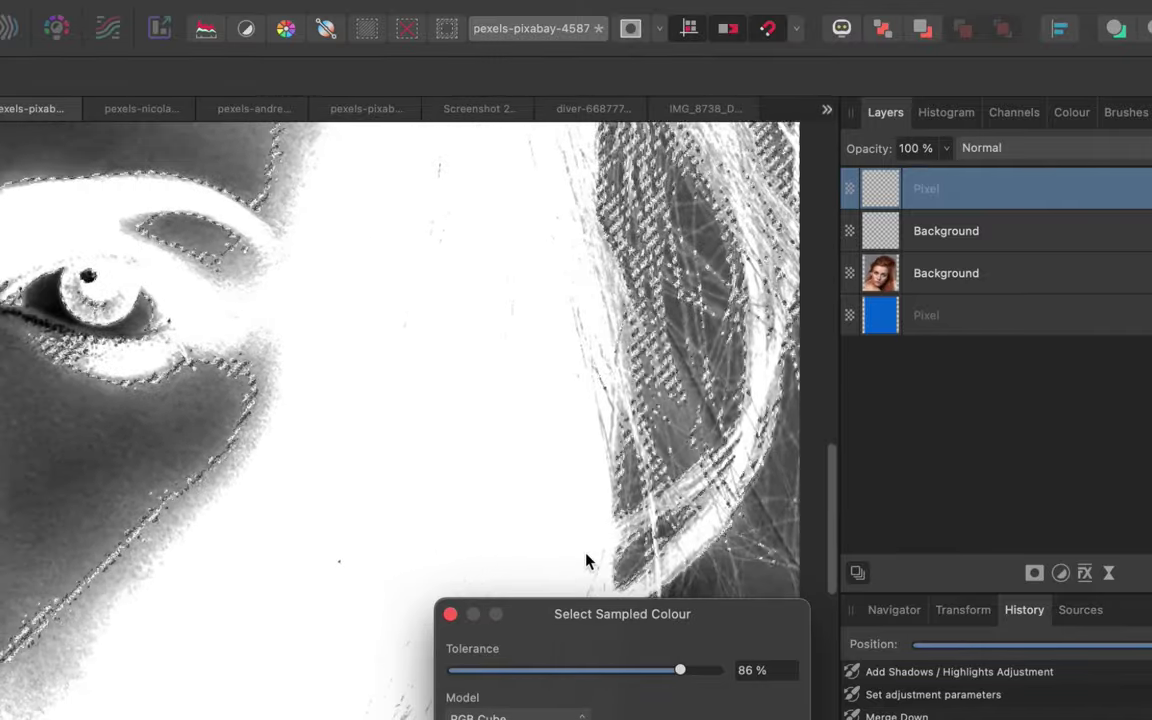
scroll(586, 560, down, 6)
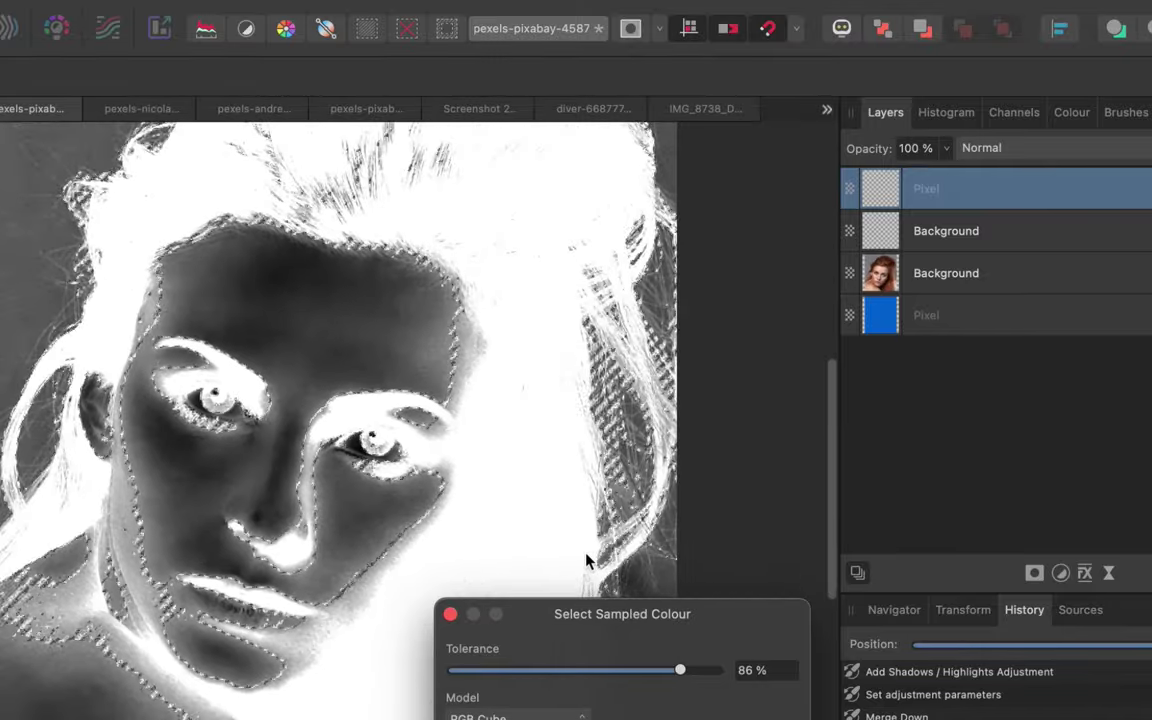
scroll(648, 478, up, 6)
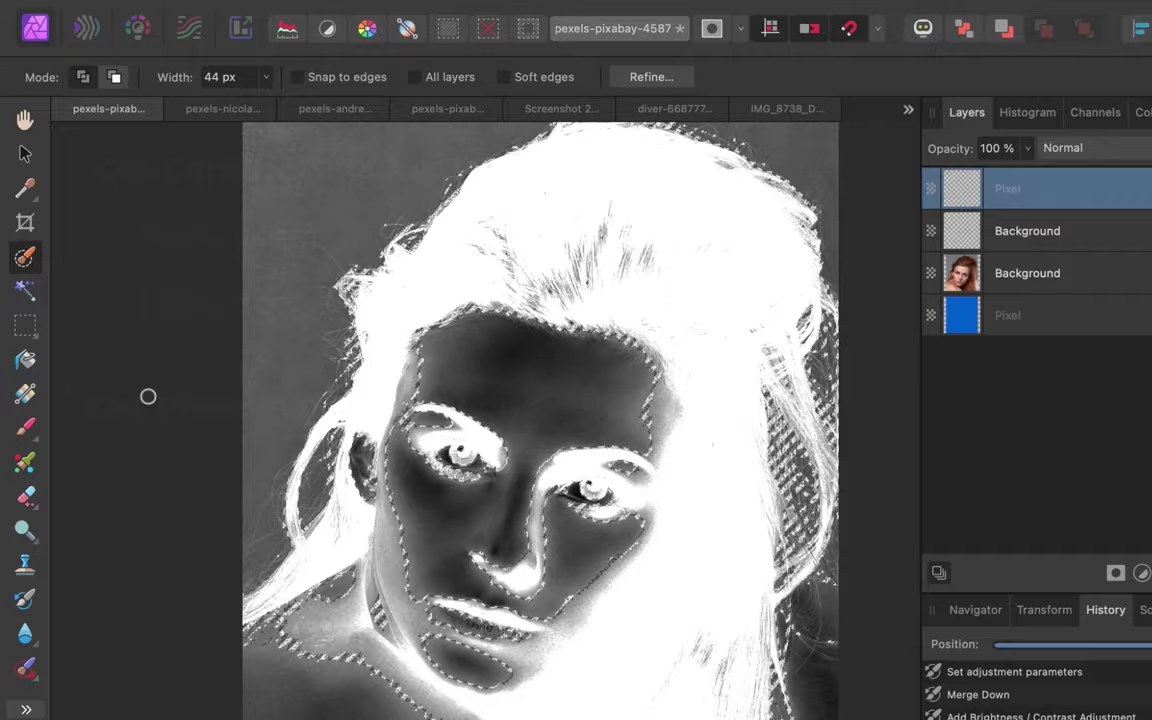
- Subtract the face from the hair selection with a larger Selection Brush, then select the original Background layer
key(bracketright)
key(bracketright)
key(bracketright)
key(bracketright)
mouse_move(537, 244)
mouse_down()
mouse_move(576, 342)
mouse_move(571, 535)
mouse_move(440, 460)
mouse_move(429, 514)
mouse_move(553, 622)
mouse_move(450, 609)
mouse_move(362, 577)
mouse_move(485, 655)
mouse_move(300, 640)
mouse_up()
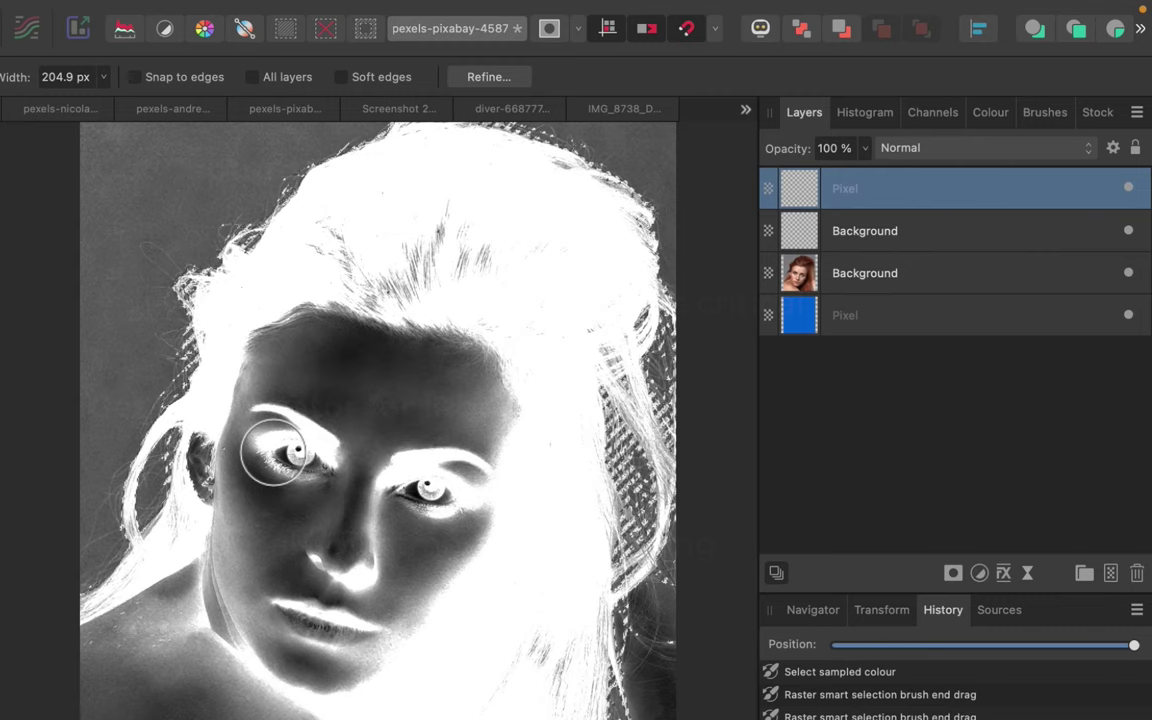
click(890, 285)
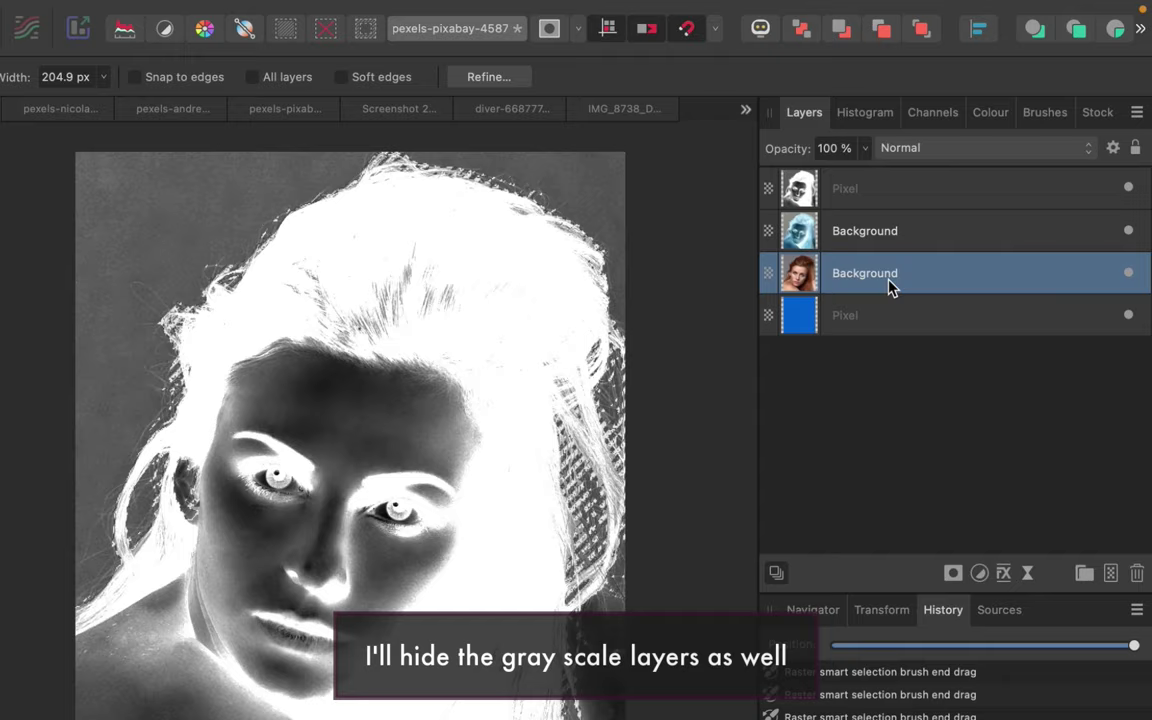
- Hide the greyscale Pixel and inverted Background layers and reset channels to full colour
click(1128, 189)
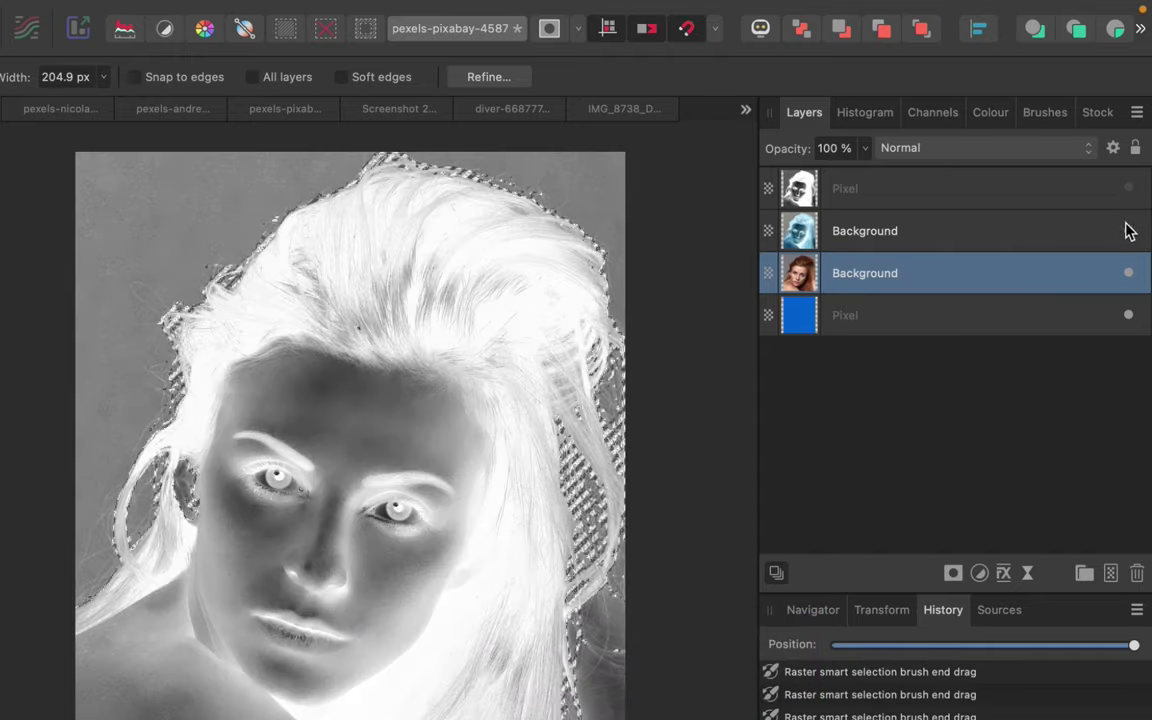
click(1128, 230)
click(936, 114)
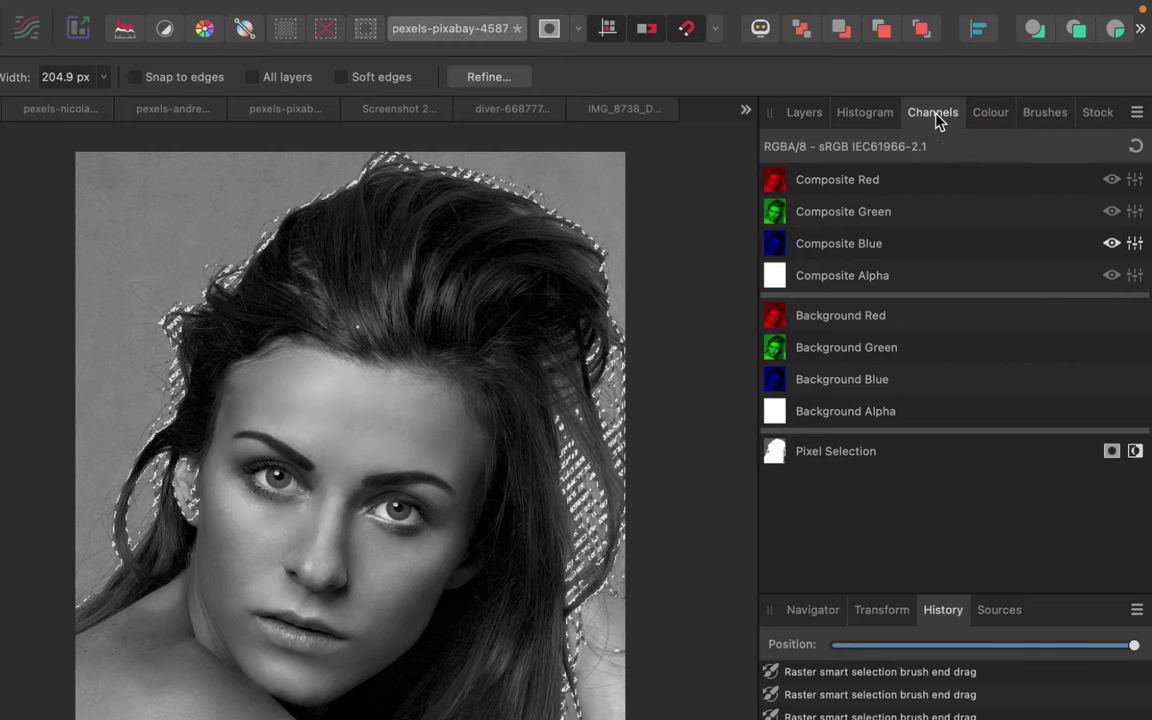
click(1136, 148)
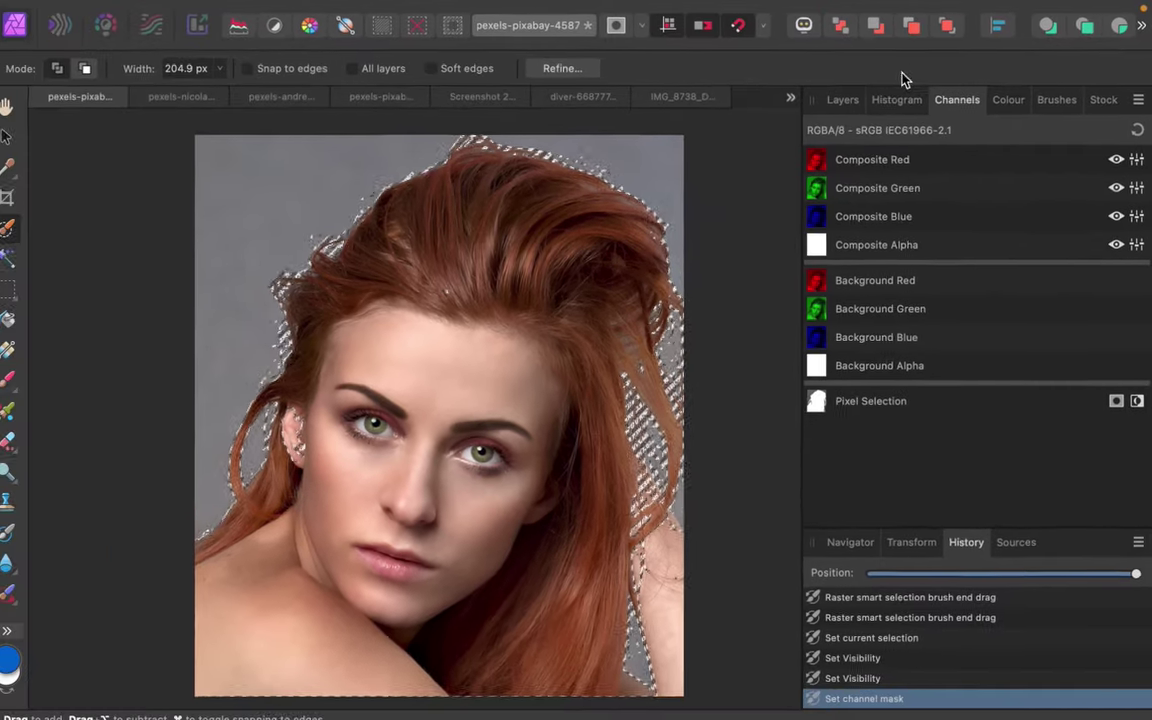
- Pan and zoom around the head to review the hair selection edges on the colour portrait
click(804, 112)
scroll(630, 650, up, 5)
scroll(617, 600, down, 3)
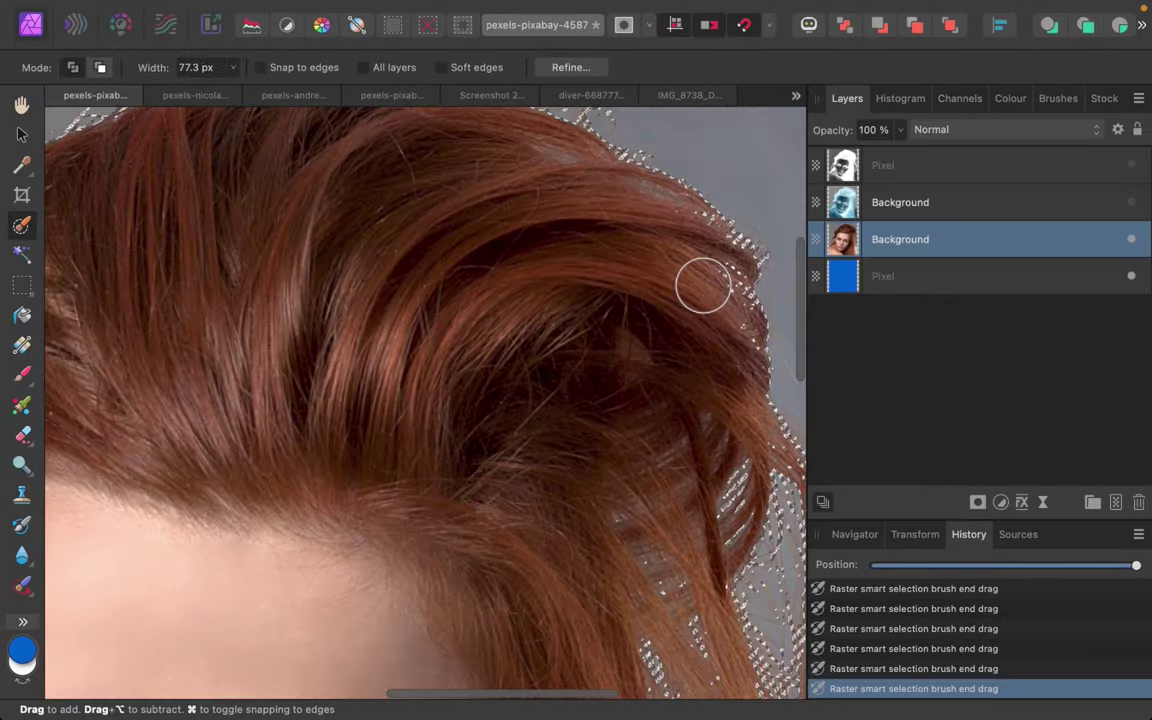
scroll(735, 420, down, 5)
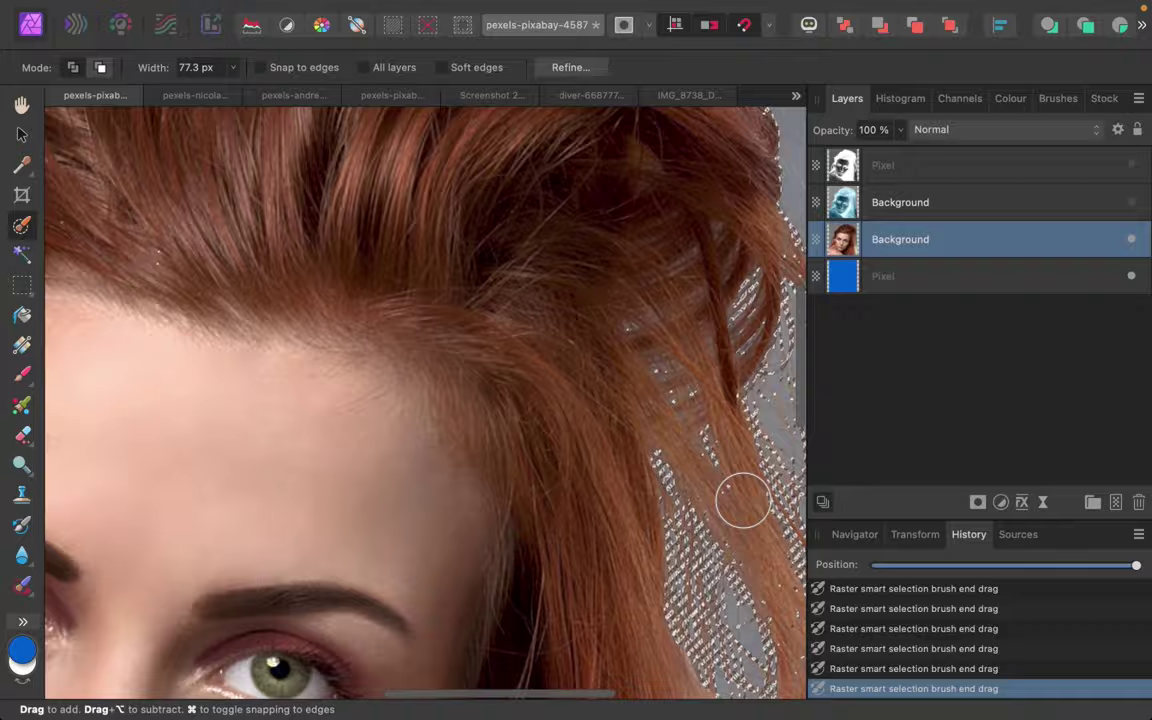
scroll(722, 506, up, 5)
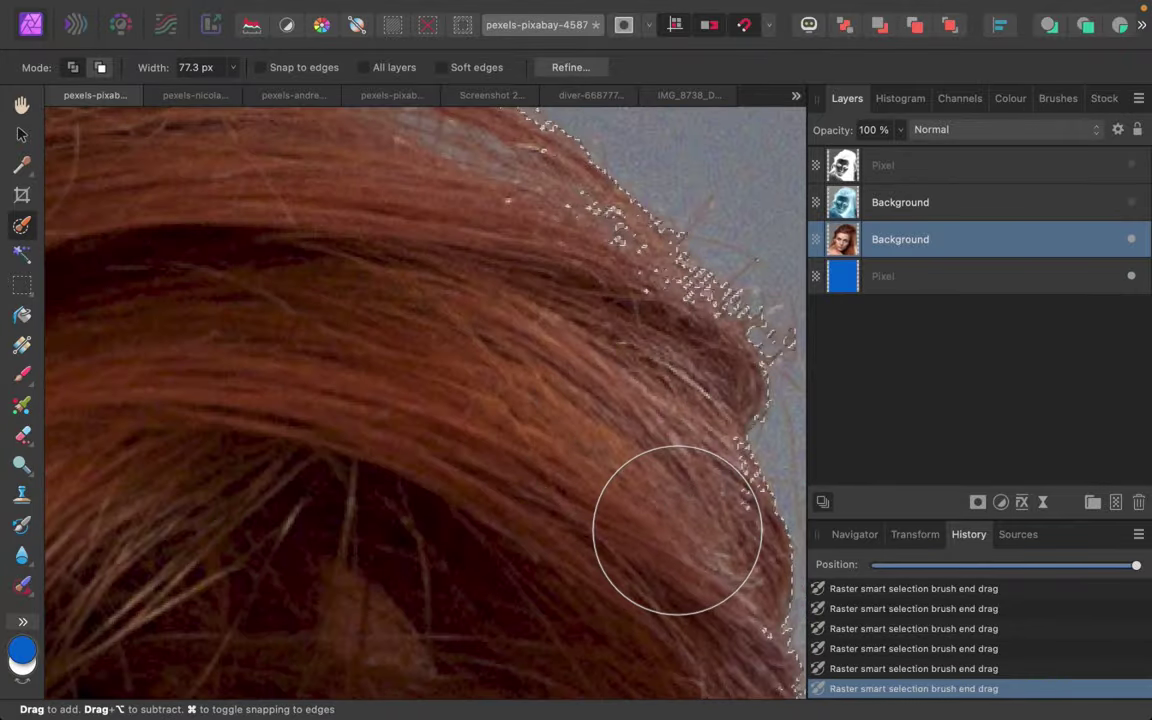
scroll(676, 522, left, 5)
scroll(553, 399, up, 3)
scroll(546, 451, down, 10)
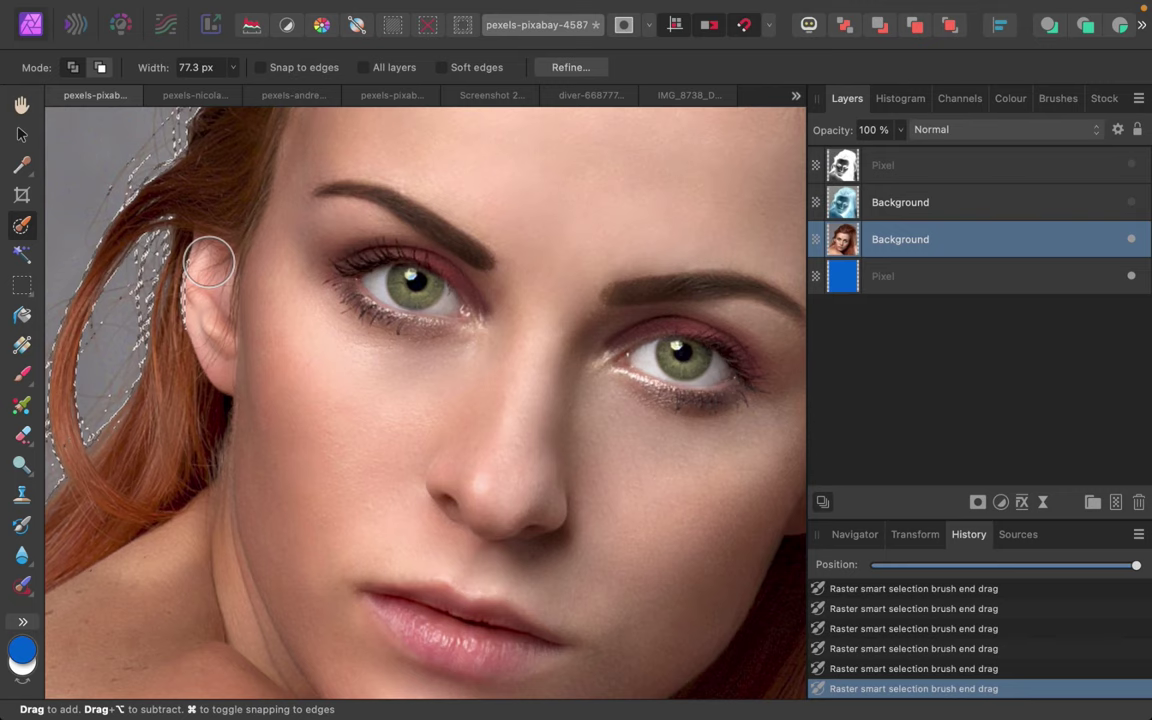
scroll(582, 424, down, 8)
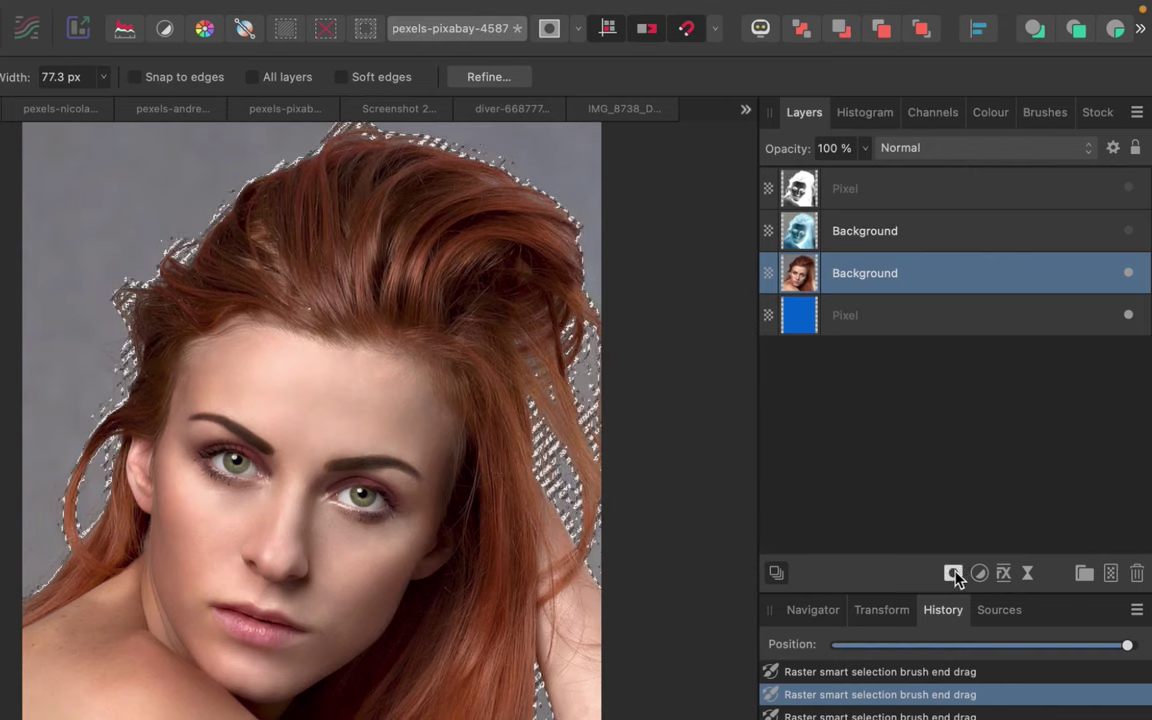
- Add a mask from the hair selection to the colour portrait layer and deselect
click(979, 504)
click(960, 584)
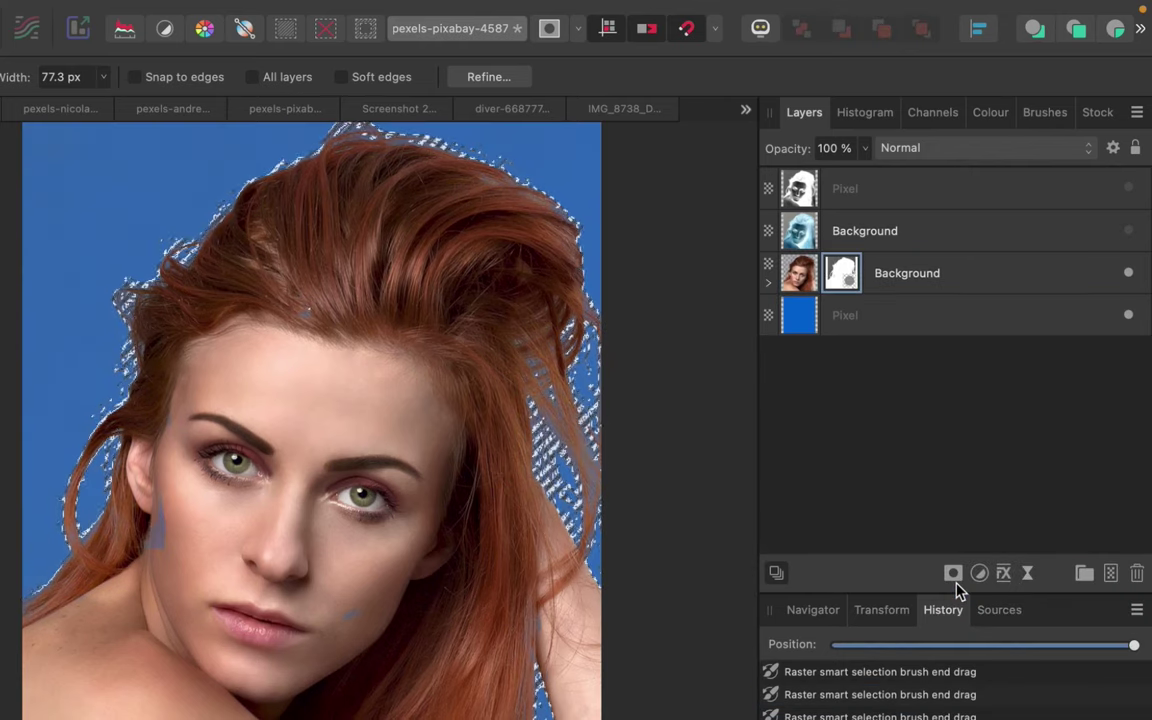
key(super+d)
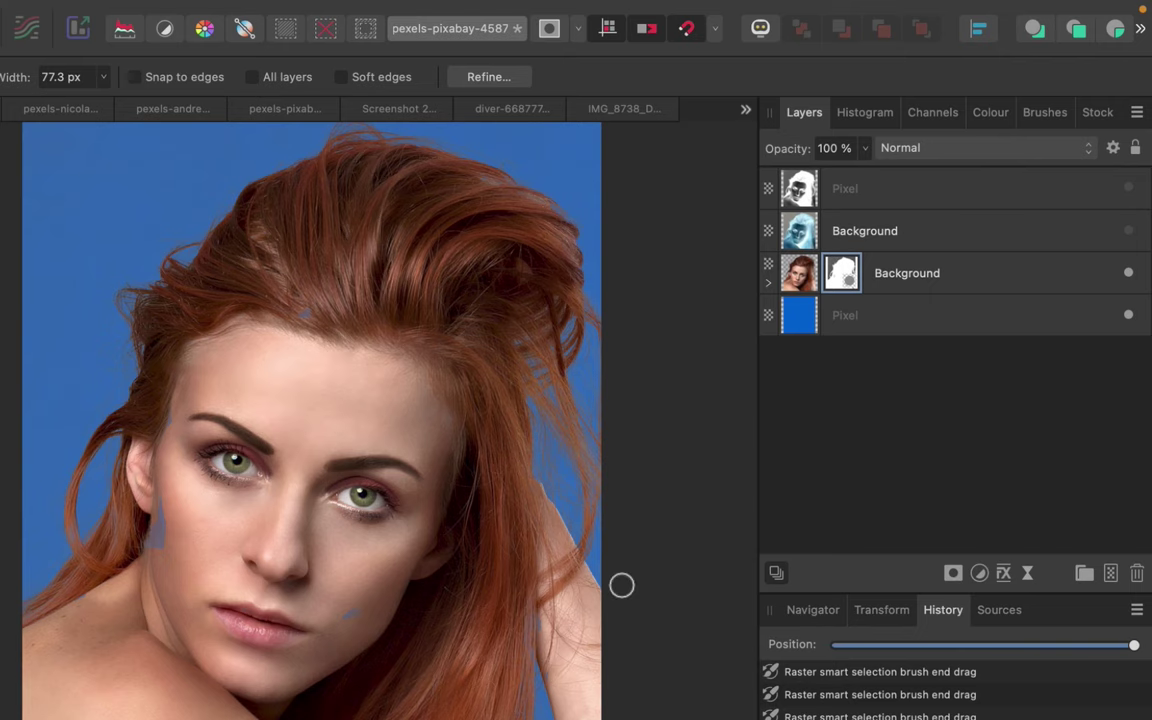
scroll(519, 548, up, 5)
scroll(519, 548, down, 5)
scroll(519, 548, left, 3)
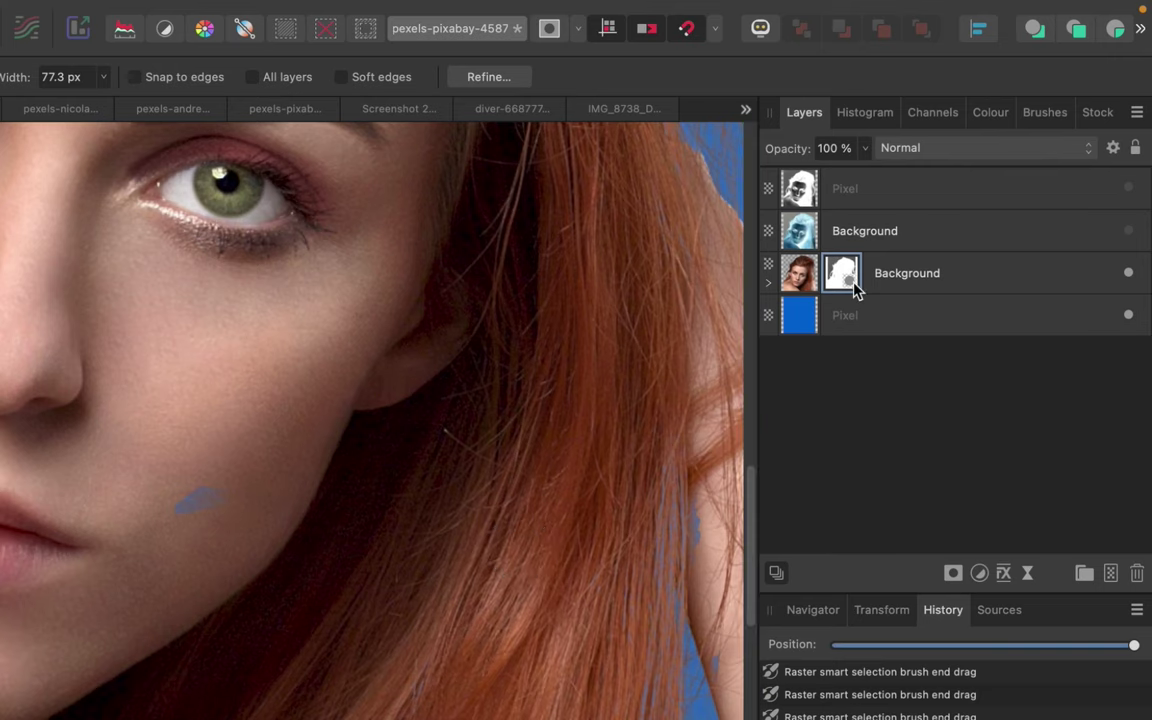
- Paint white over the grey blob in the portrait's mask and compare against the colour photo
alt+click(845, 275)
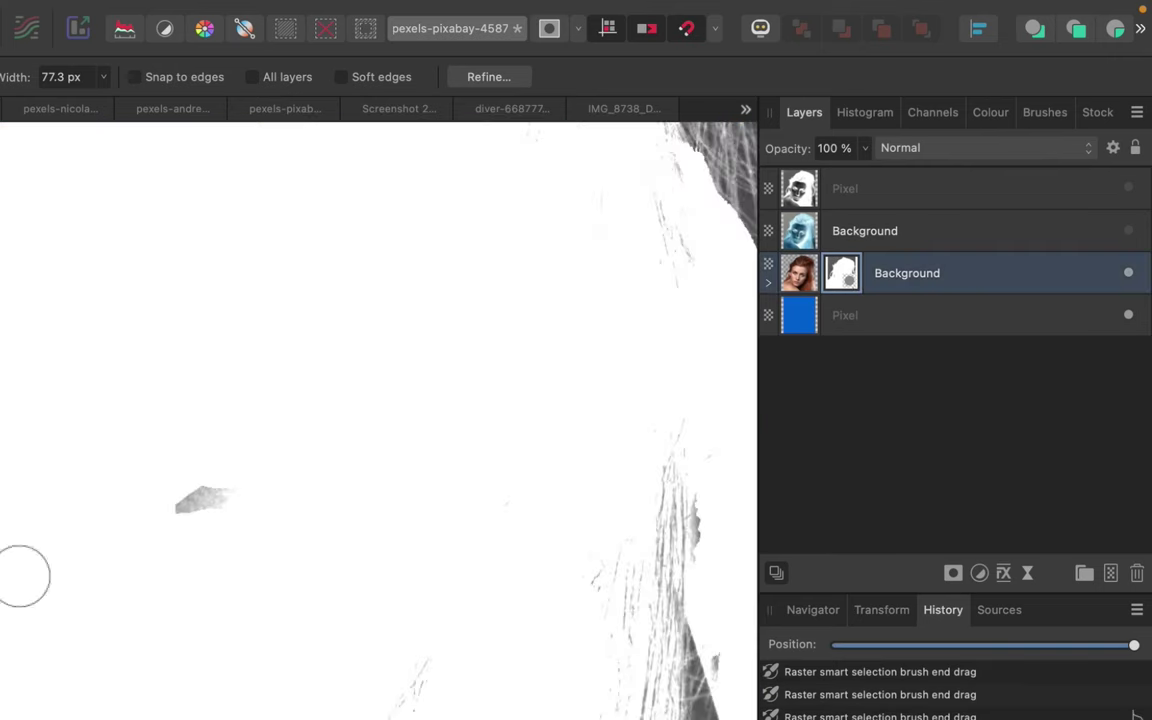
key(b)
click(187, 492)
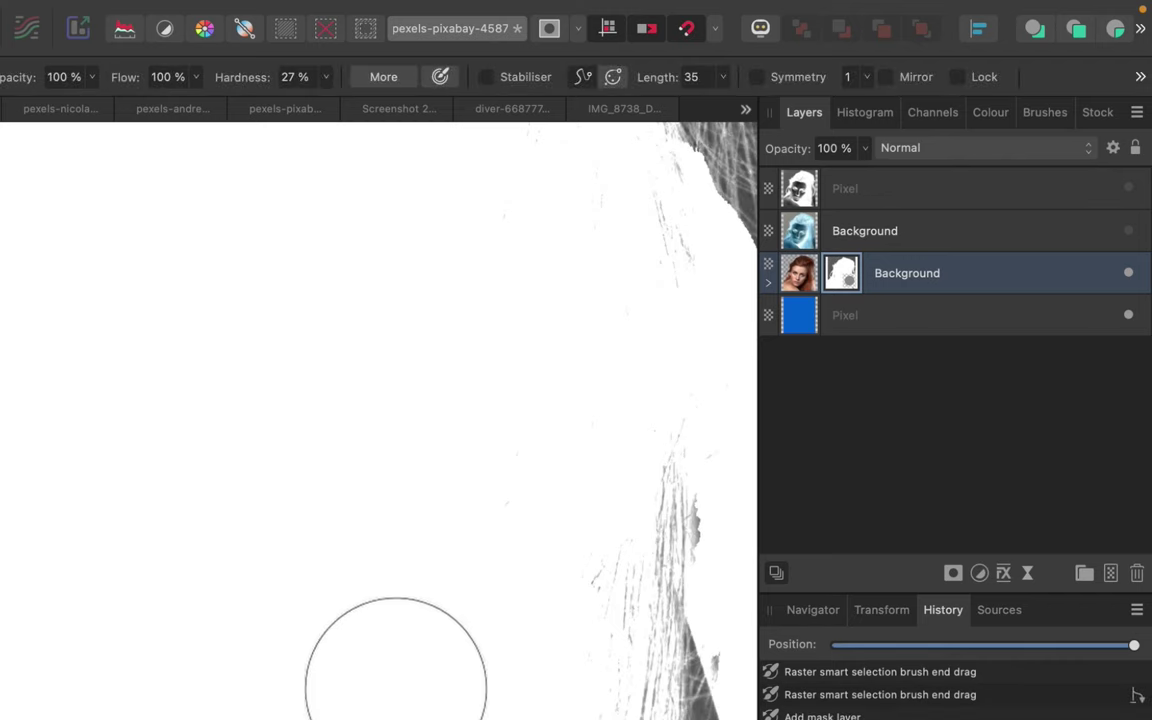
alt+click(842, 273)
alt+click(842, 273)
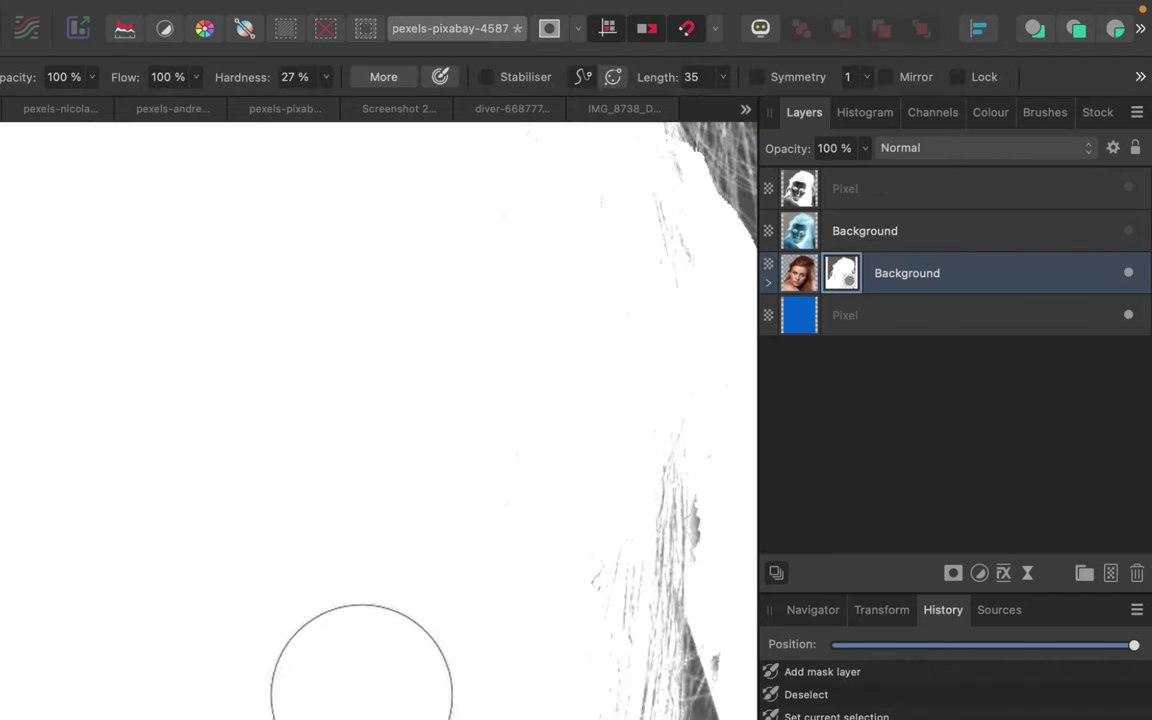
scroll(345, 517, down, 5)
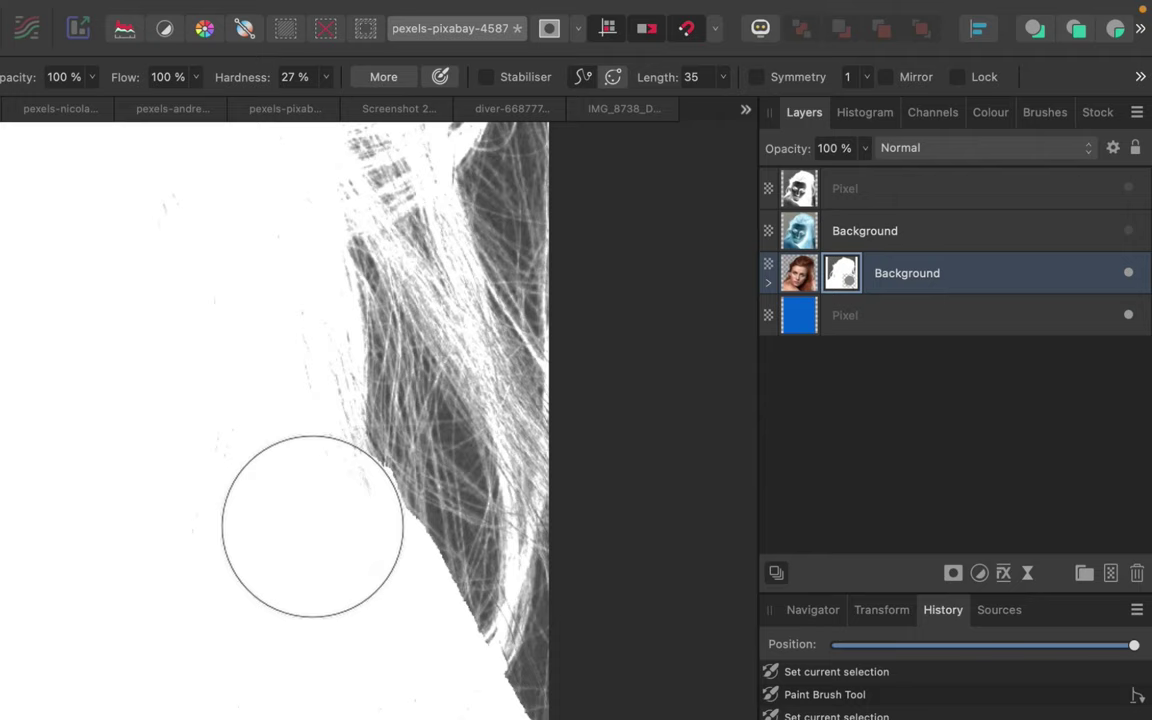
alt+click(842, 273)
- Paint white over the remaining grey spot in the mask, then return to the colour view
scroll(244, 560, up, 3)
key(v)
scroll(257, 317, up, 4)
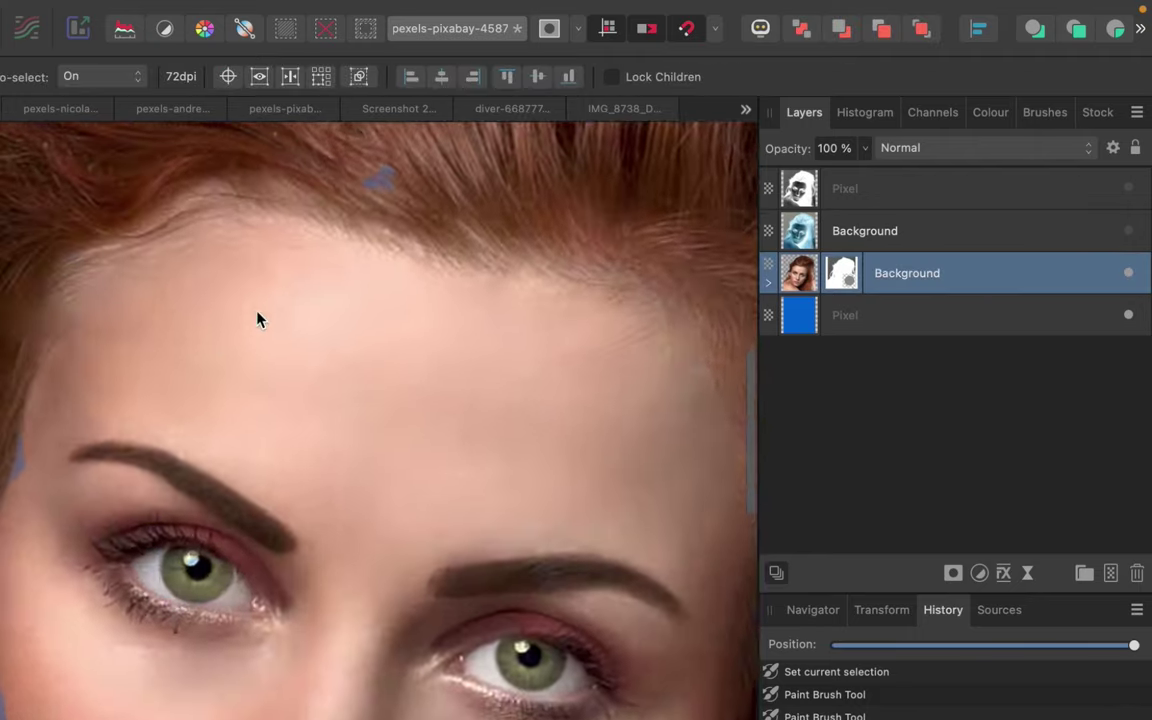
alt+click(842, 276)
key(b)
drag(380, 257, 357, 291)
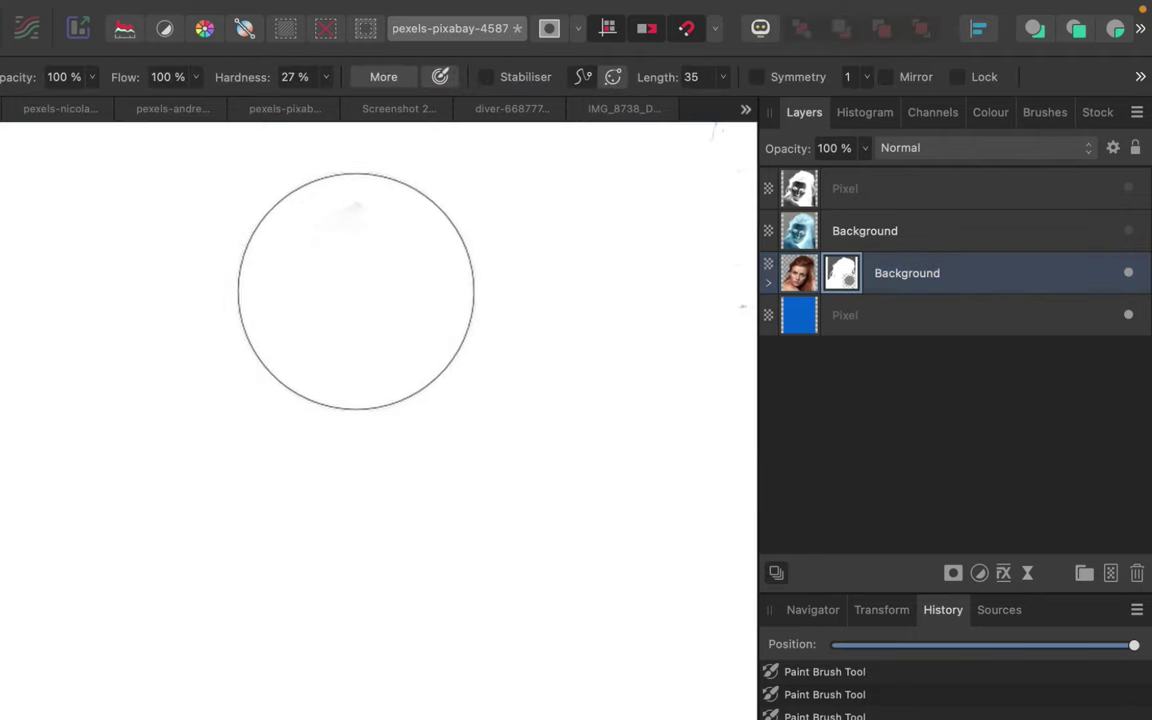
scroll(356, 291, down, 4)
scroll(356, 291, up, 2)
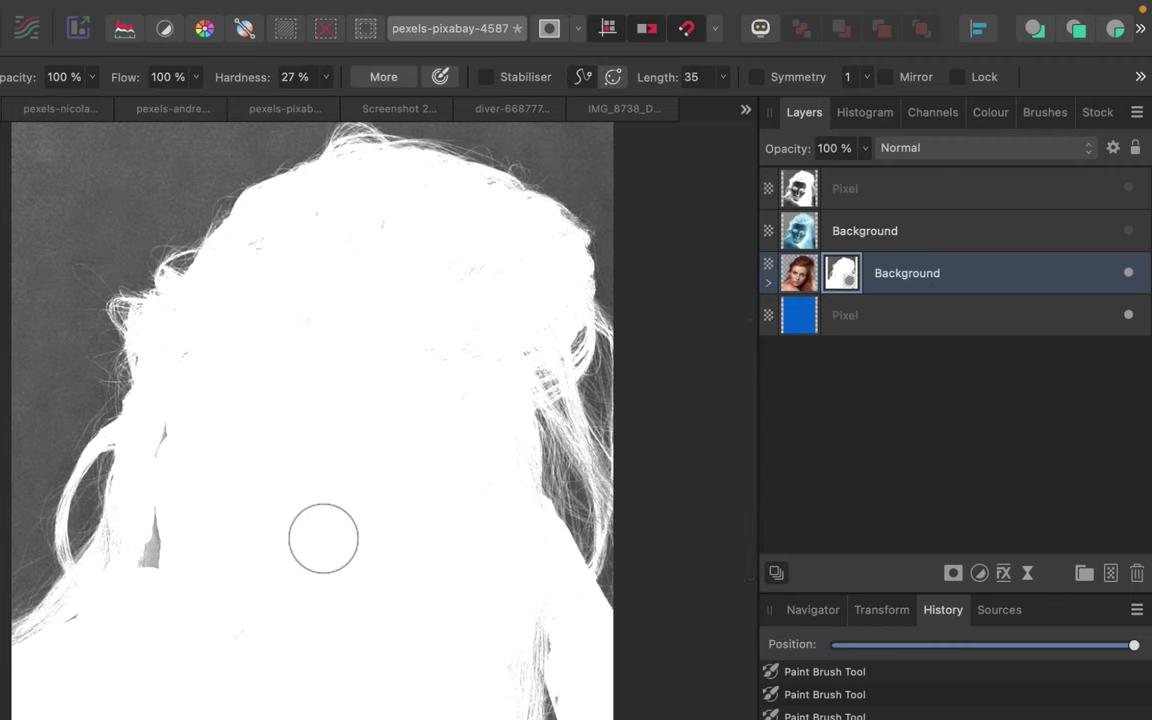
click(788, 285)
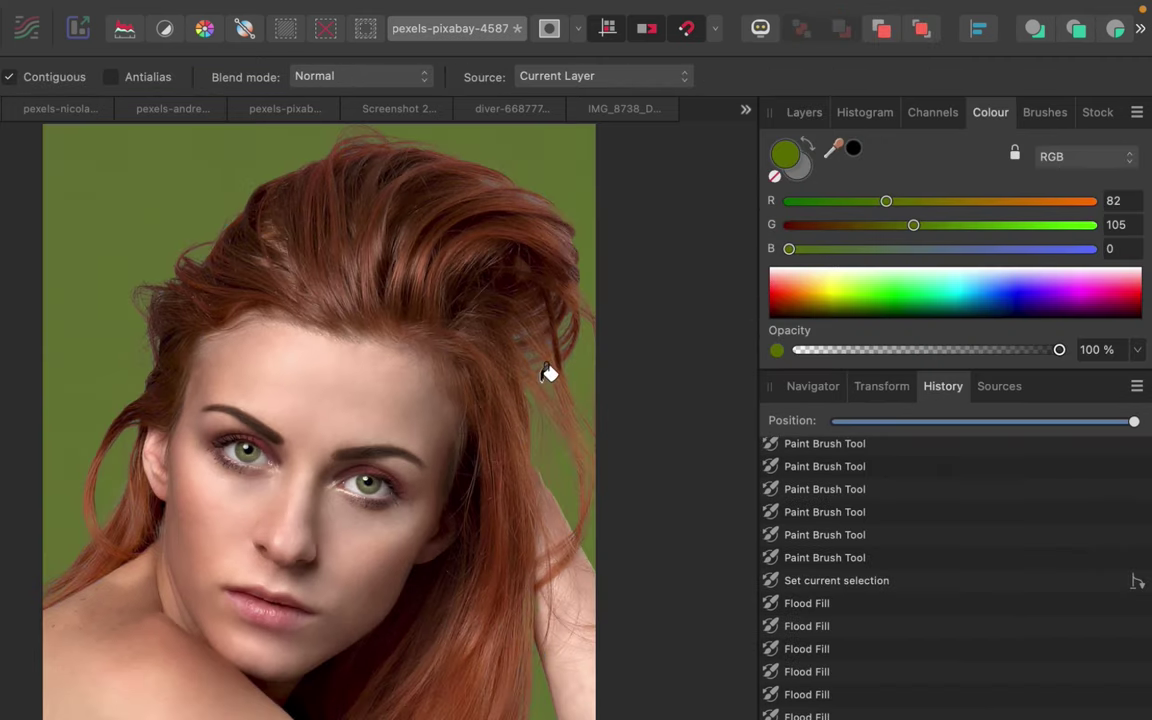
- Scroll around the portrait to inspect the cut-out red hair strands against the green background
scroll(548, 373, up, 4)
scroll(548, 373, up, 2)
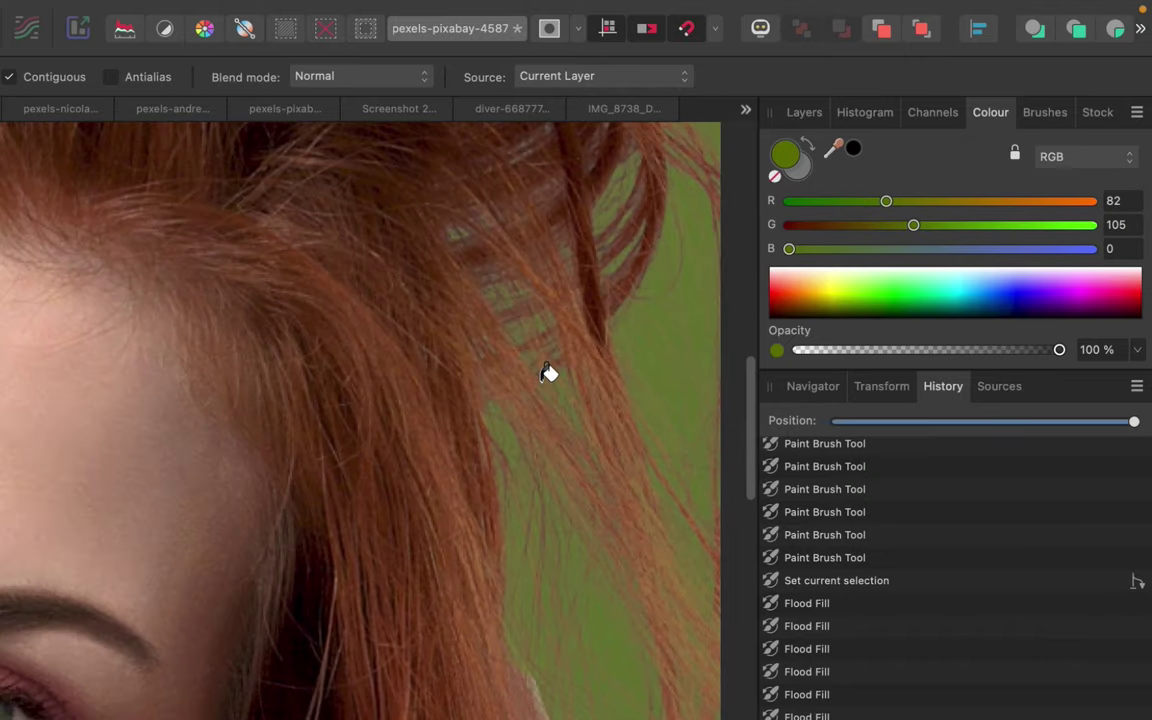
scroll(548, 373, down, 3)
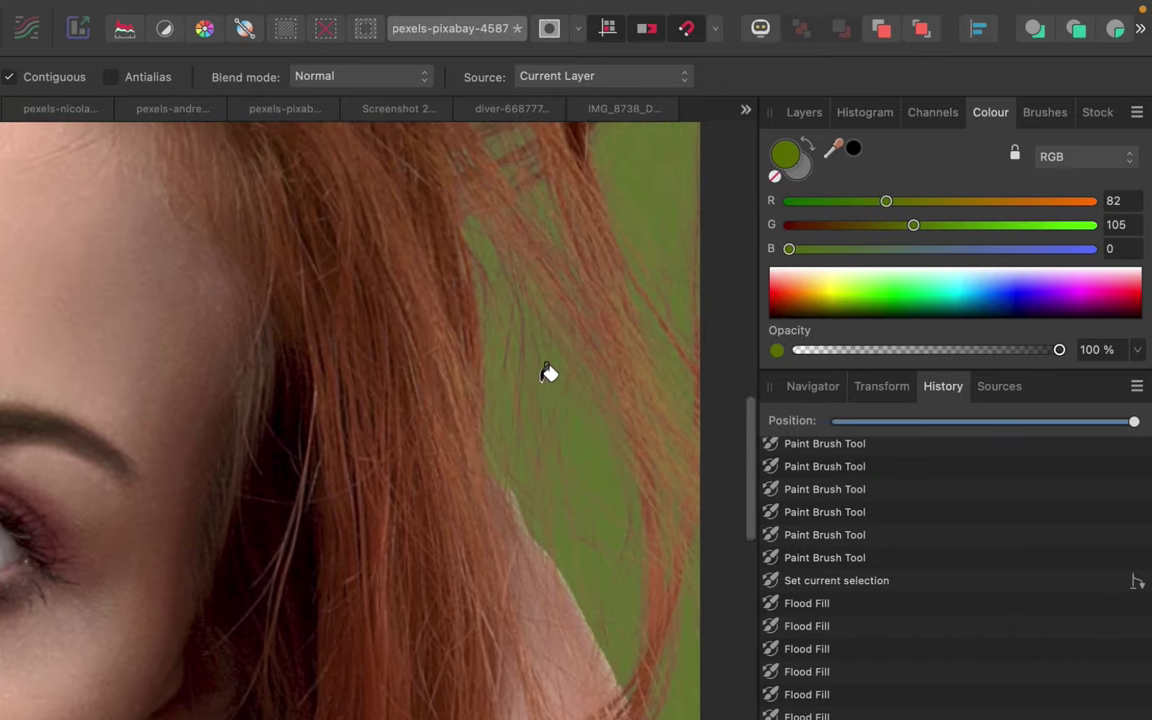
scroll(548, 373, up, 4)
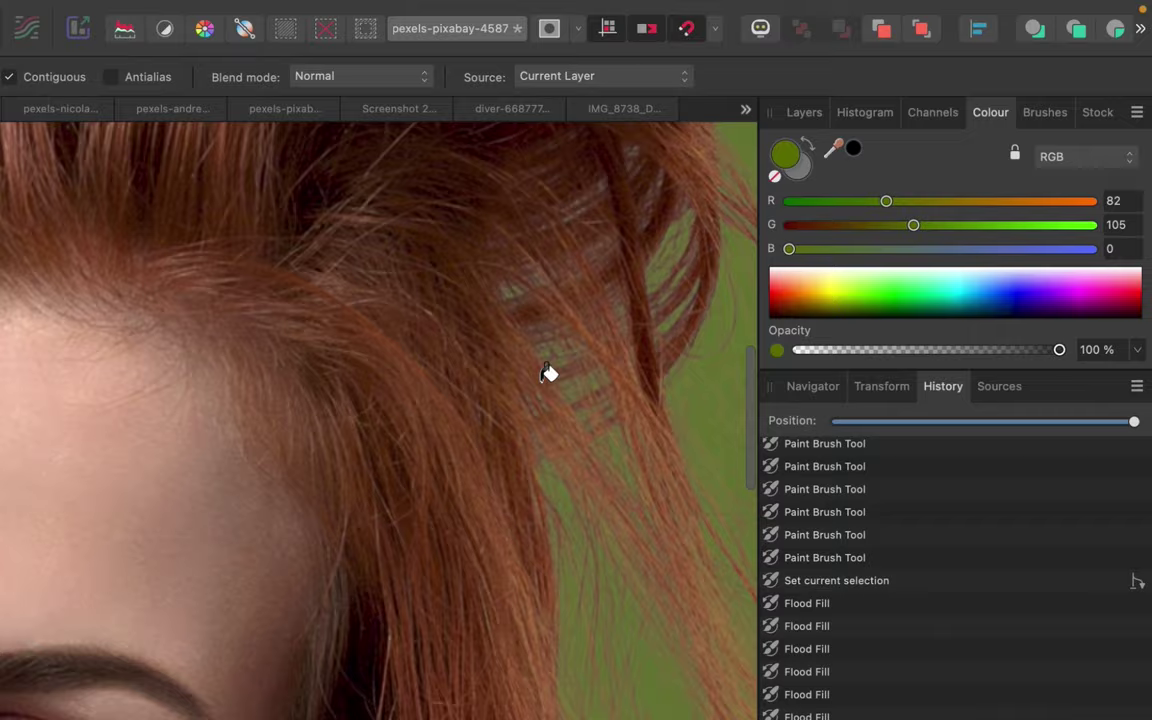
scroll(548, 373, up, 8)
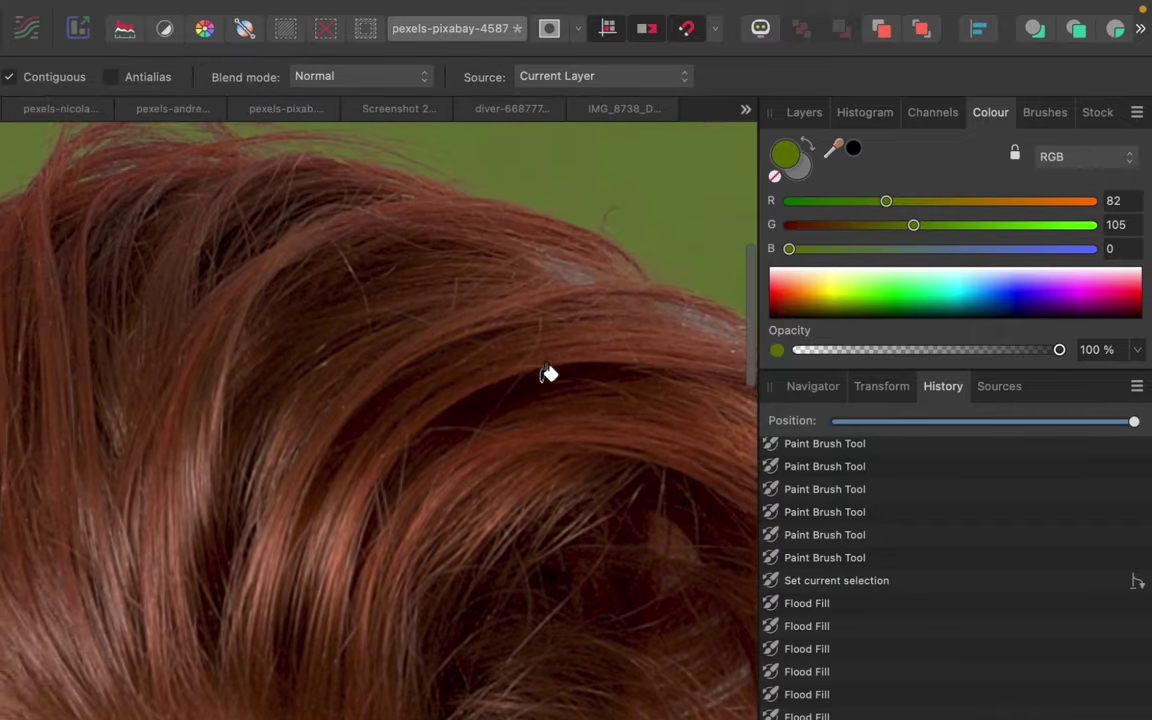
scroll(548, 373, up, 6)
scroll(548, 373, left, 6)
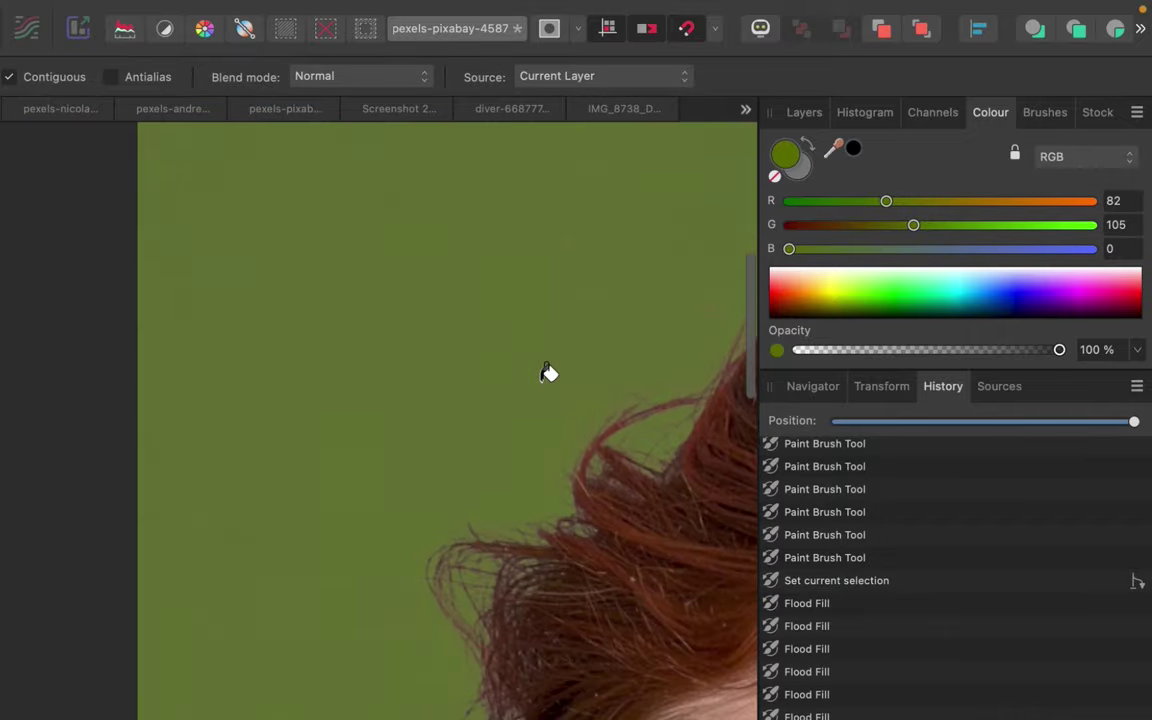
scroll(548, 373, down, 10)
scroll(548, 373, right, 5)
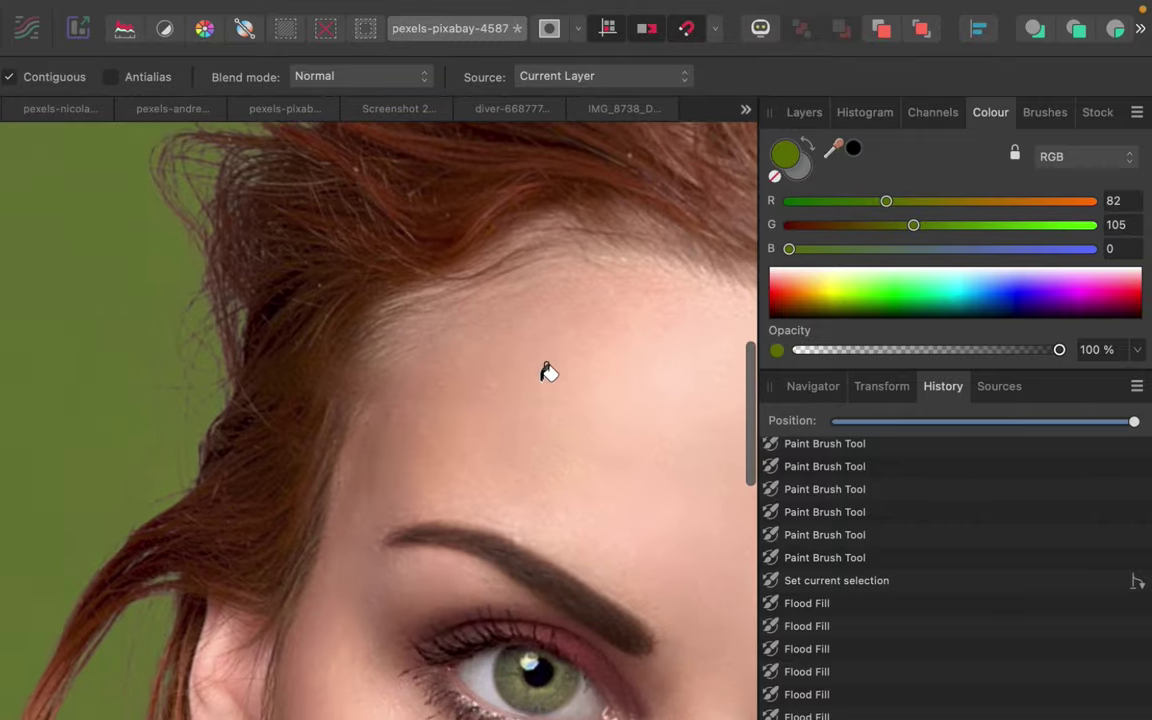
scroll(548, 373, down, 5)
scroll(548, 373, right, 3)
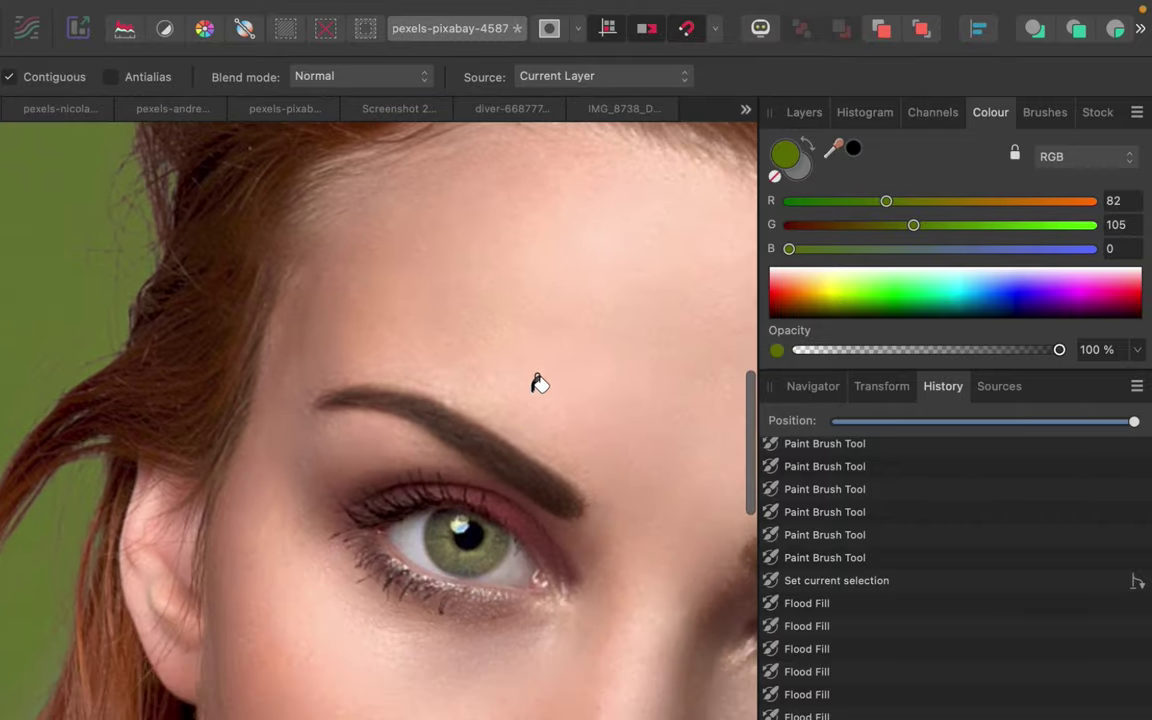
scroll(539, 383, down, 5)
scroll(539, 383, down, 3)
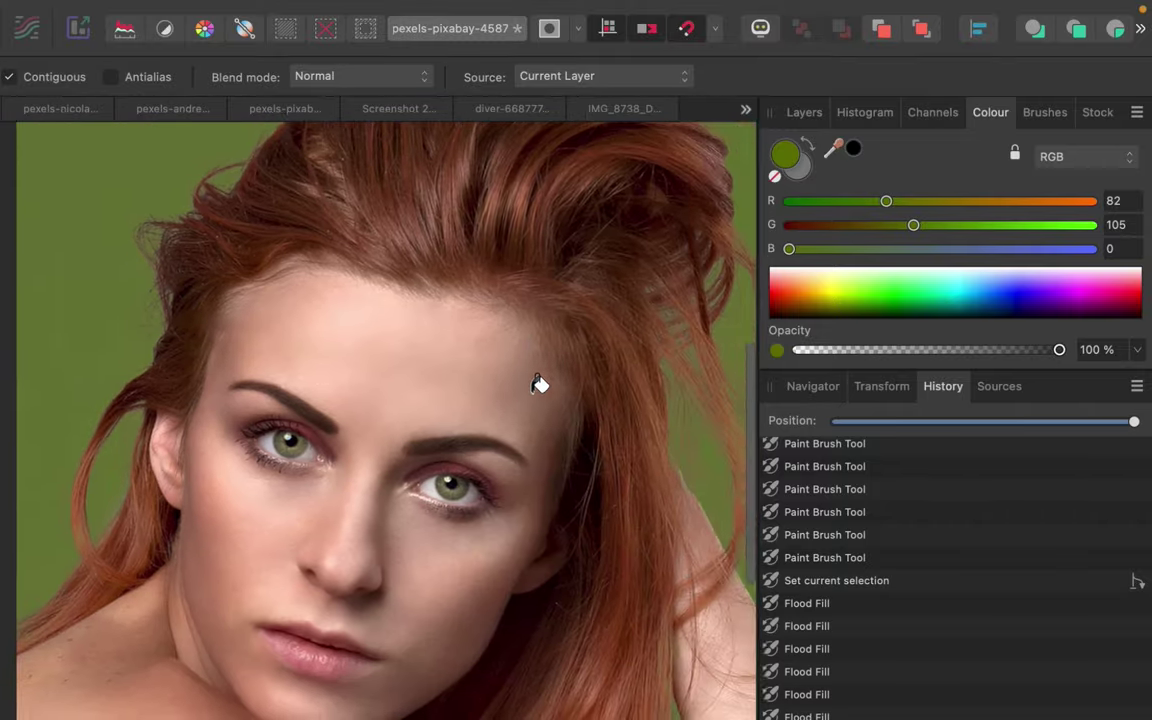
scroll(539, 385, up, 3)
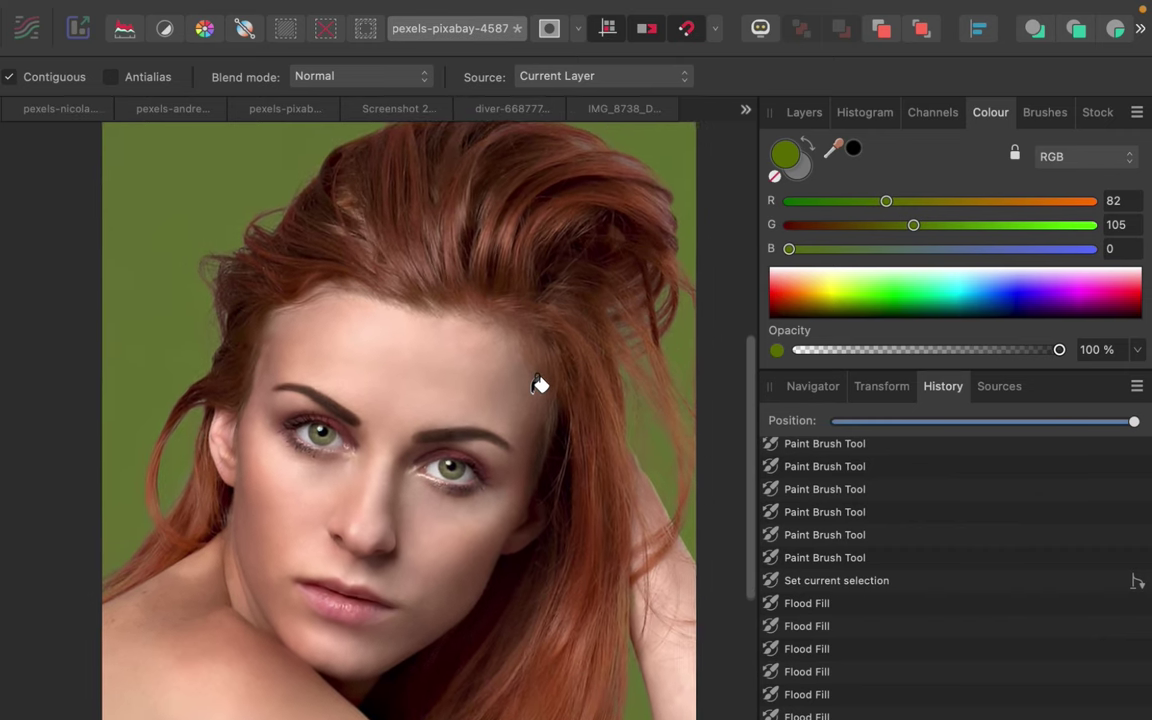